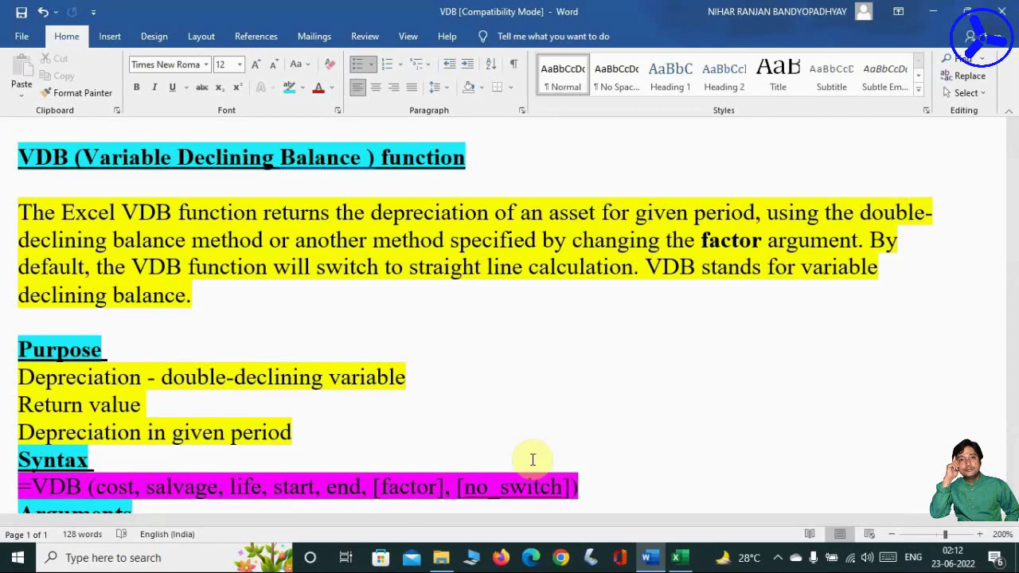
Switch to the VDB workbook's VDB1 sheet and delete the total depreciation formula in D3
scroll(505, 359, "down", 3)
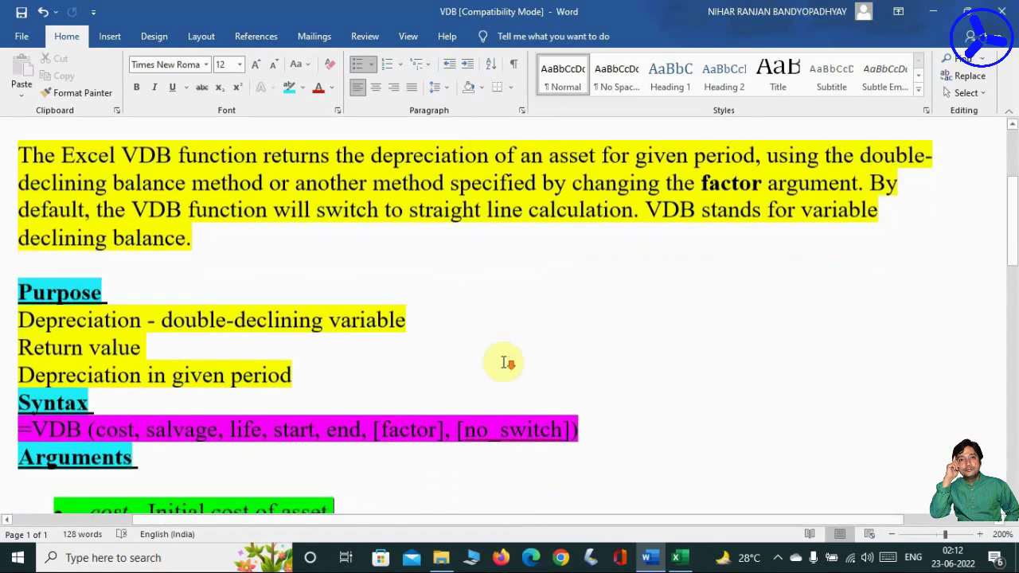
scroll(502, 360, "down", 1)
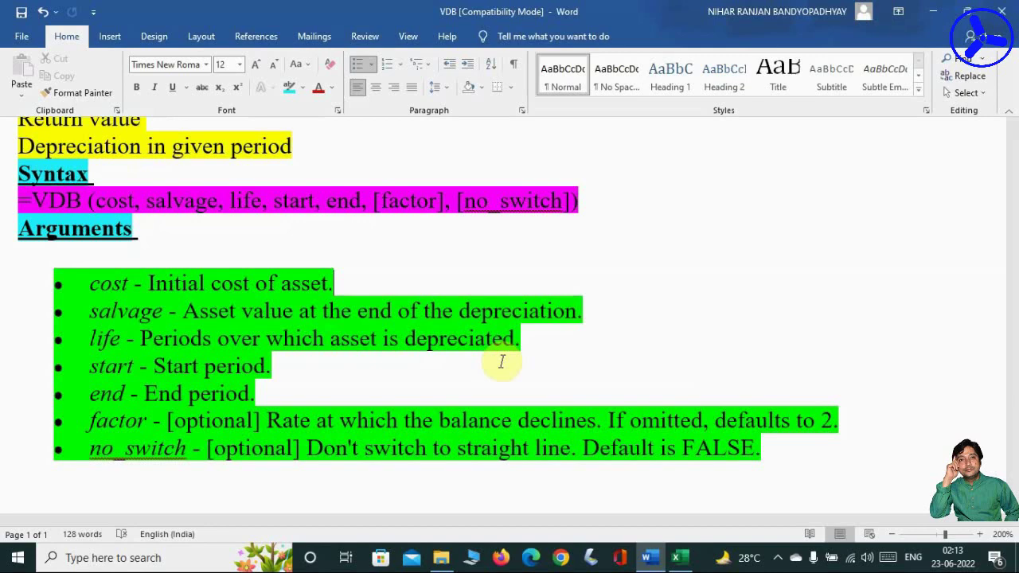
scroll(336, 466, "up", 5)
scroll(340, 468, "down", 2)
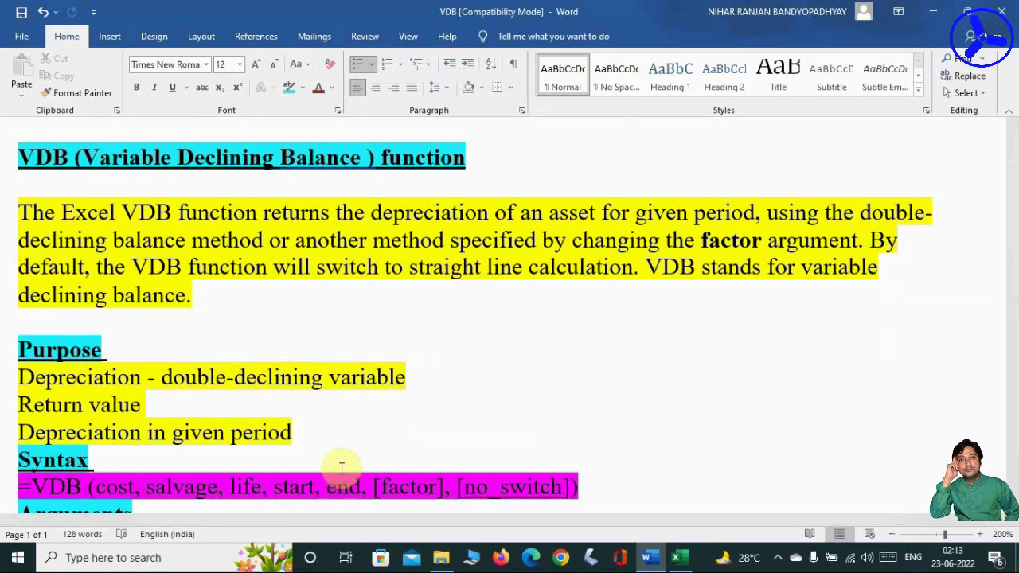
left_click(685, 560)
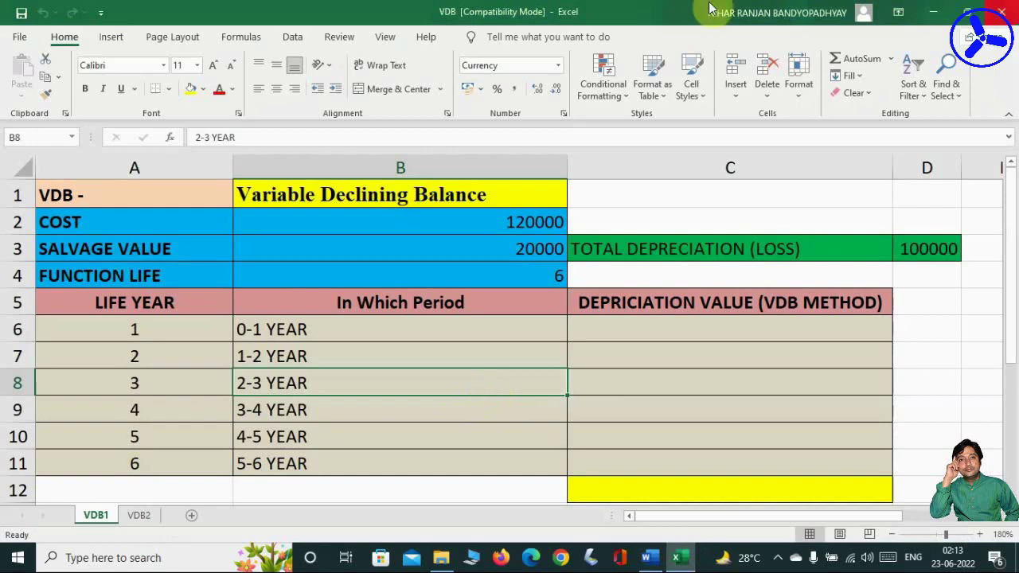
left_click(924, 247)
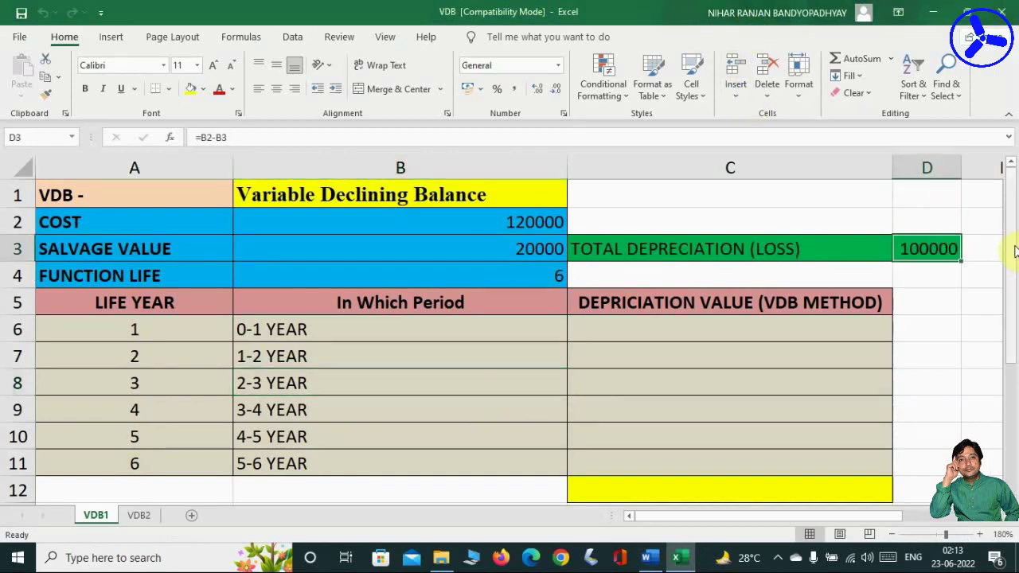
key("Delete")
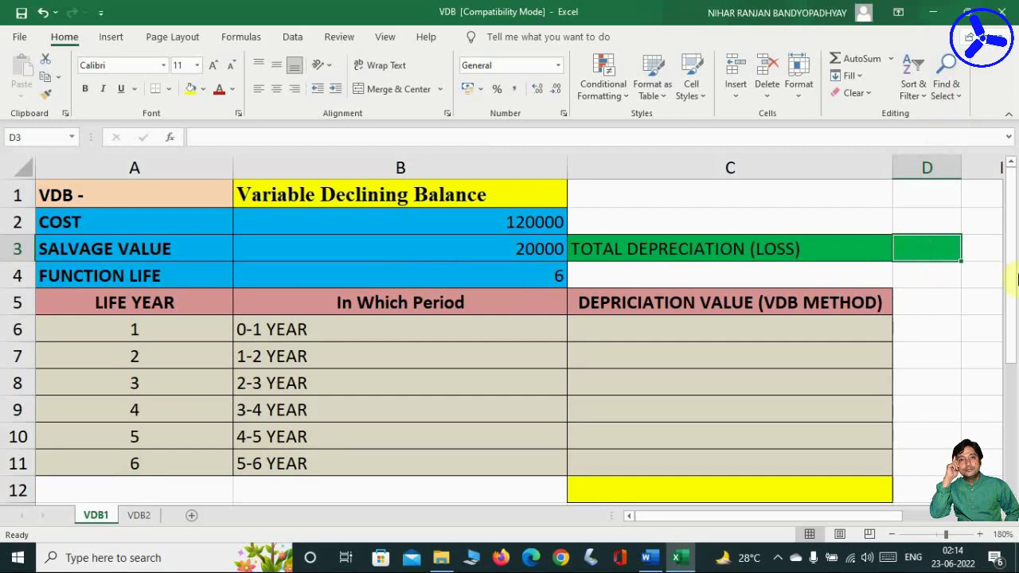
Enter =B2-B3 in D3 so the total depreciation shows 100000
type("=")
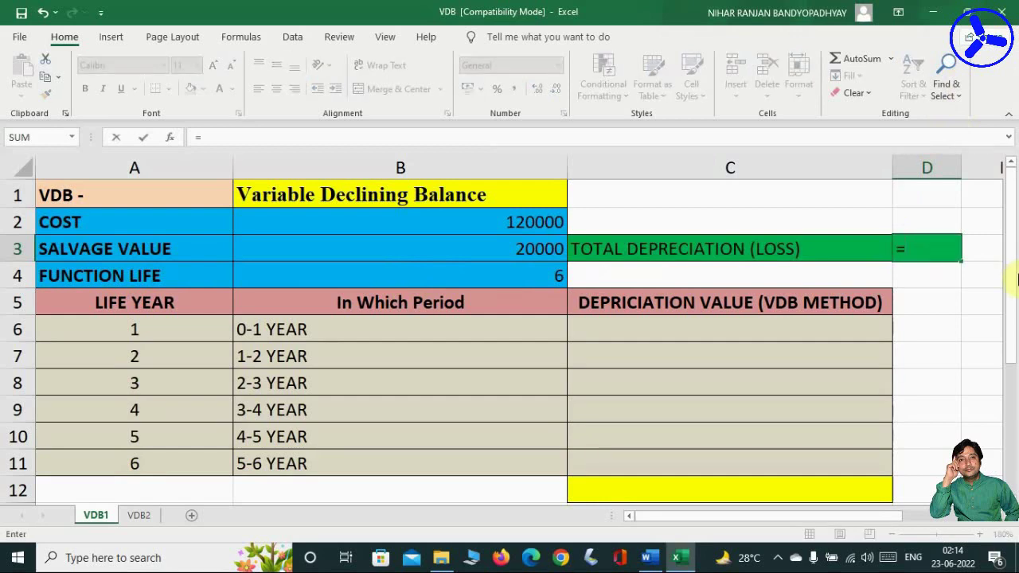
left_click(530, 225)
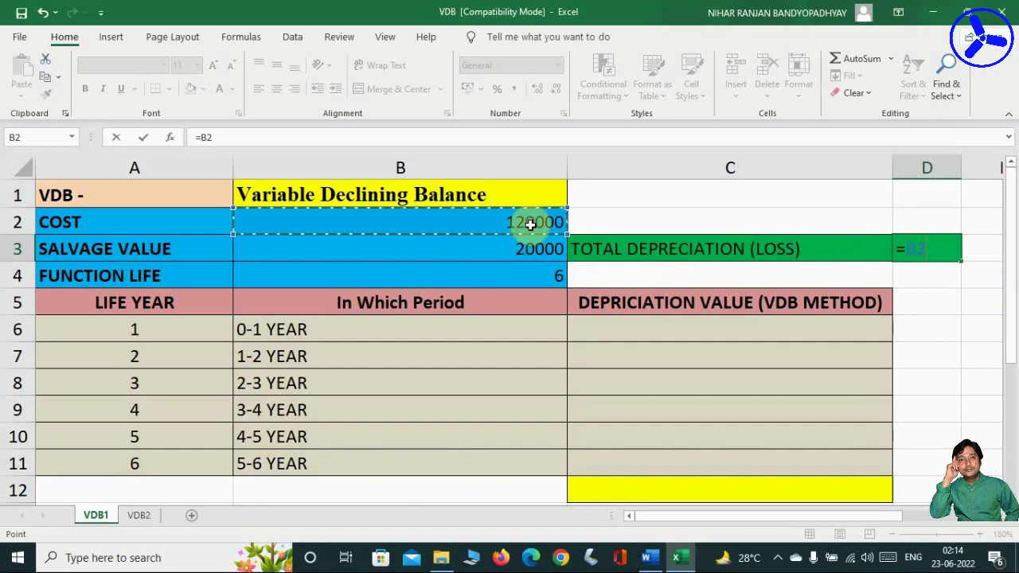
type("-")
left_click(522, 252)
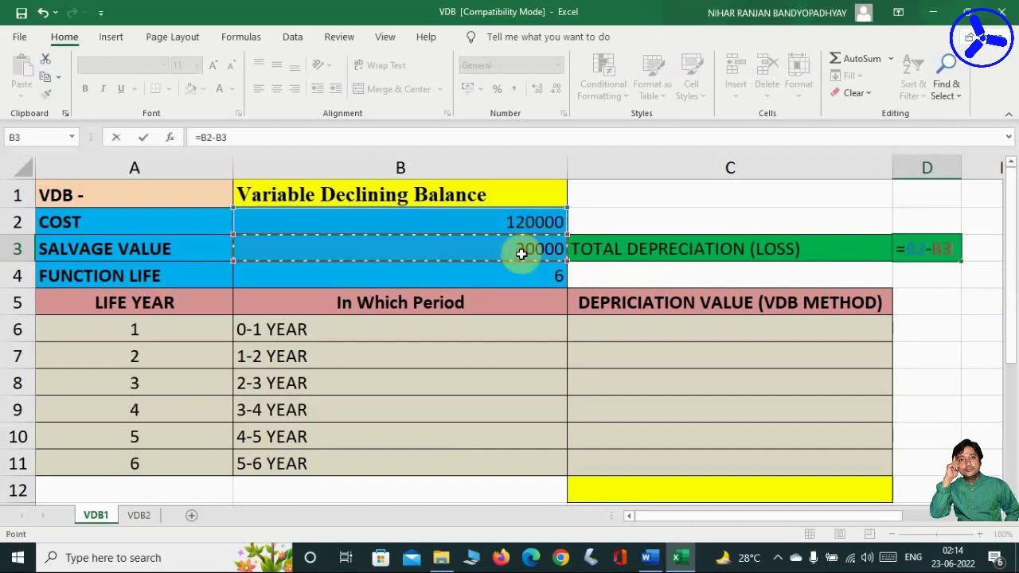
key("Return")
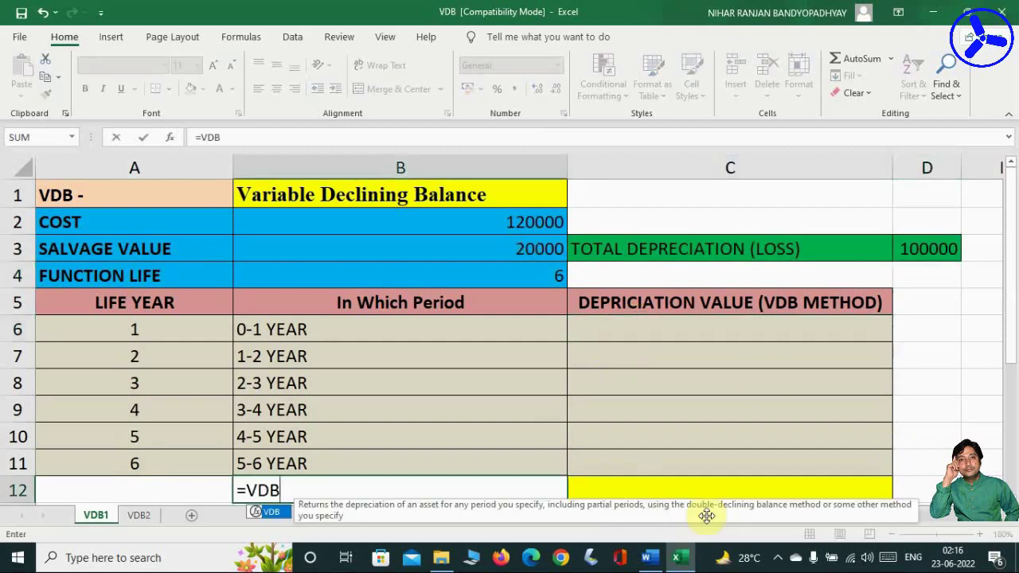
Cancel the unfinished =VDB entry in B12 so the cell stays empty, then select C6
key("BackSpace")
key("BackSpace")
key("BackSpace")
key("BackSpace")
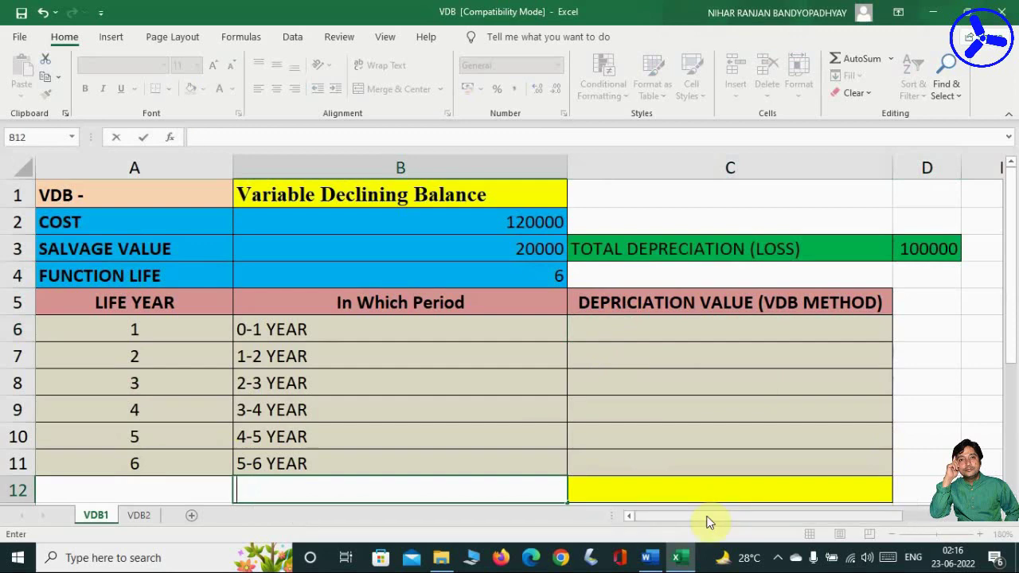
type("=")
type("VDB")
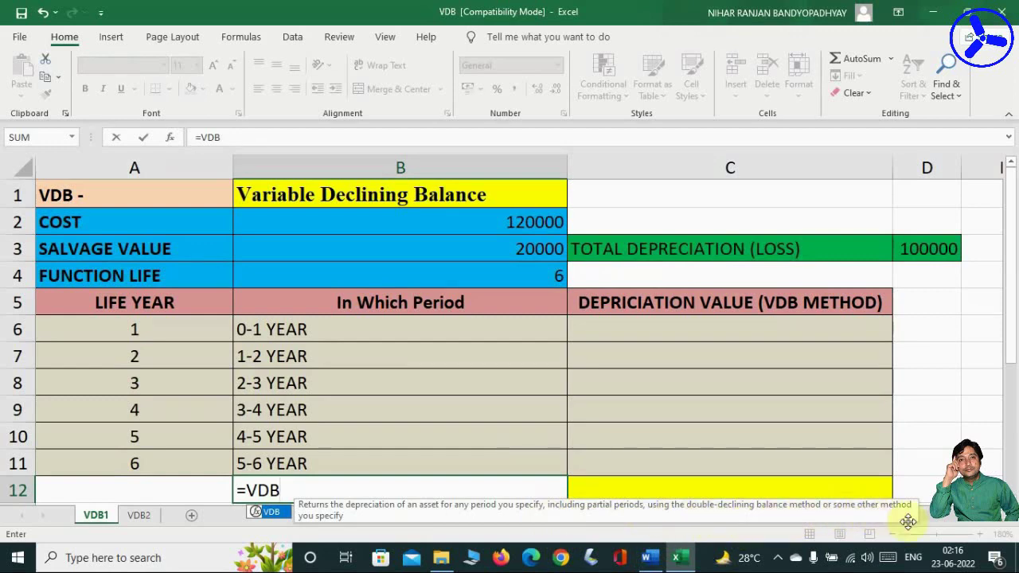
key("Escape")
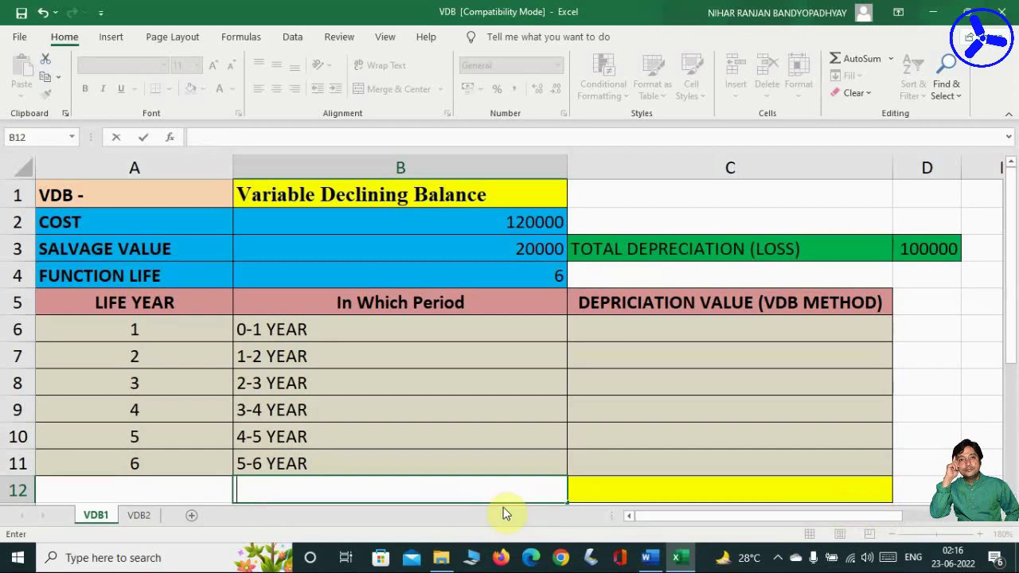
left_click(674, 340)
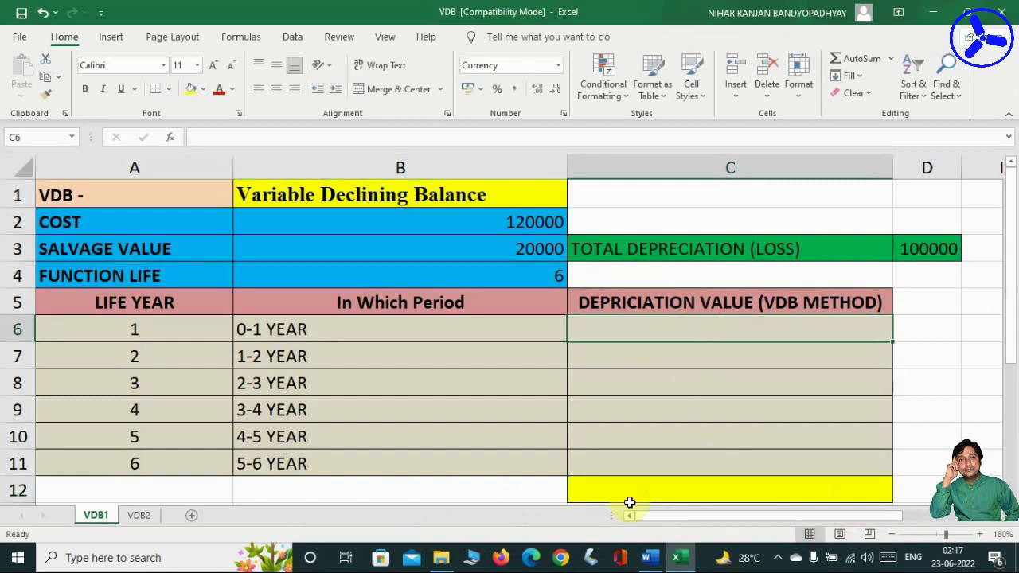
Begin C6's formula as =VDB($B$2, with the cost locked as an absolute reference
type("=V")
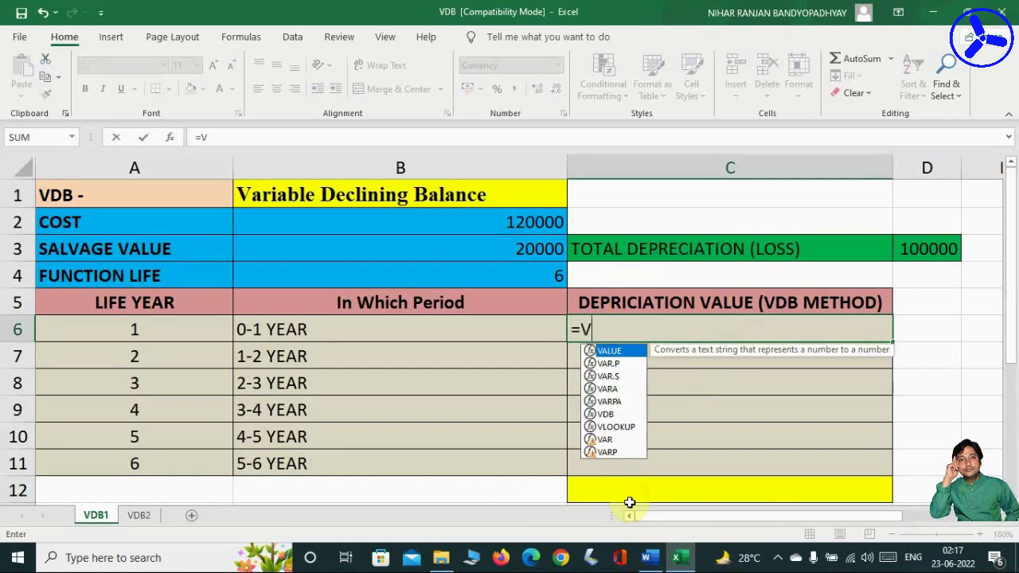
type("DB(")
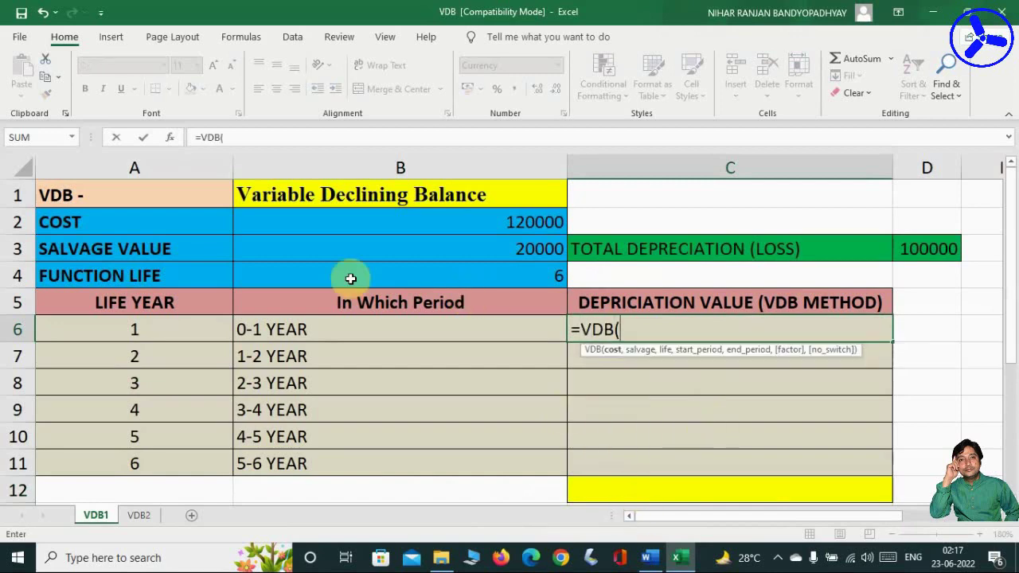
left_click(437, 218)
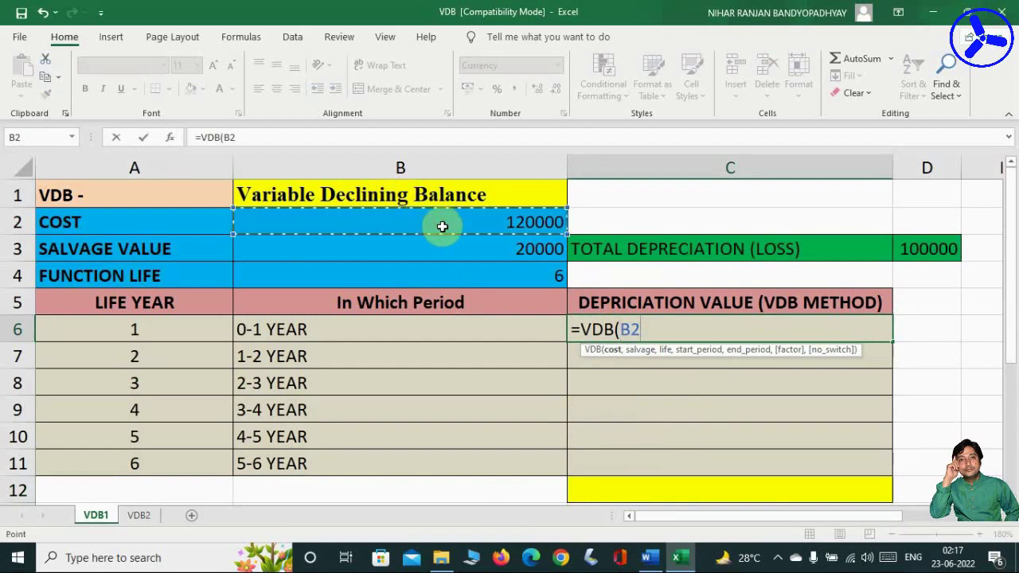
key("F4")
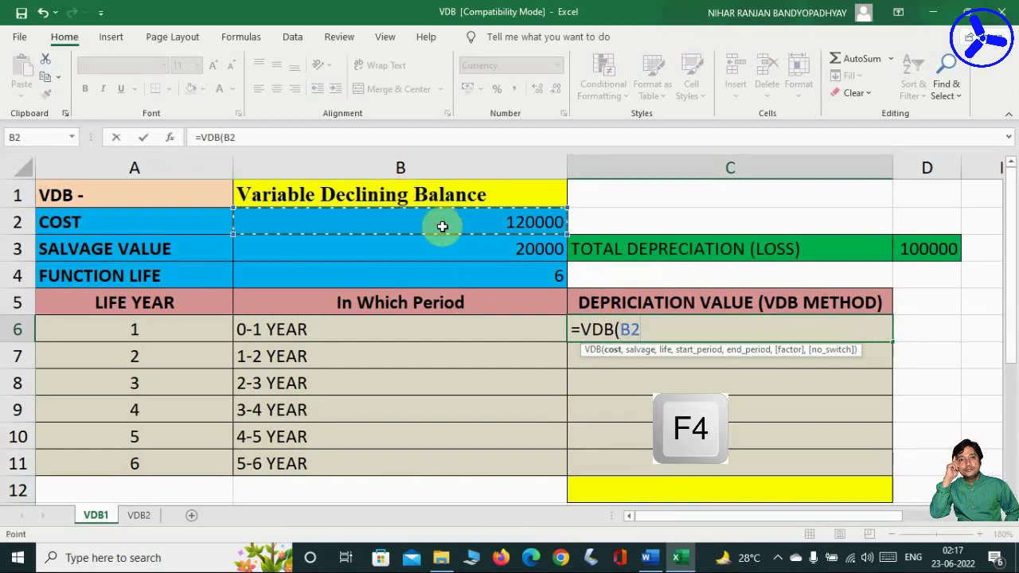
key("F4")
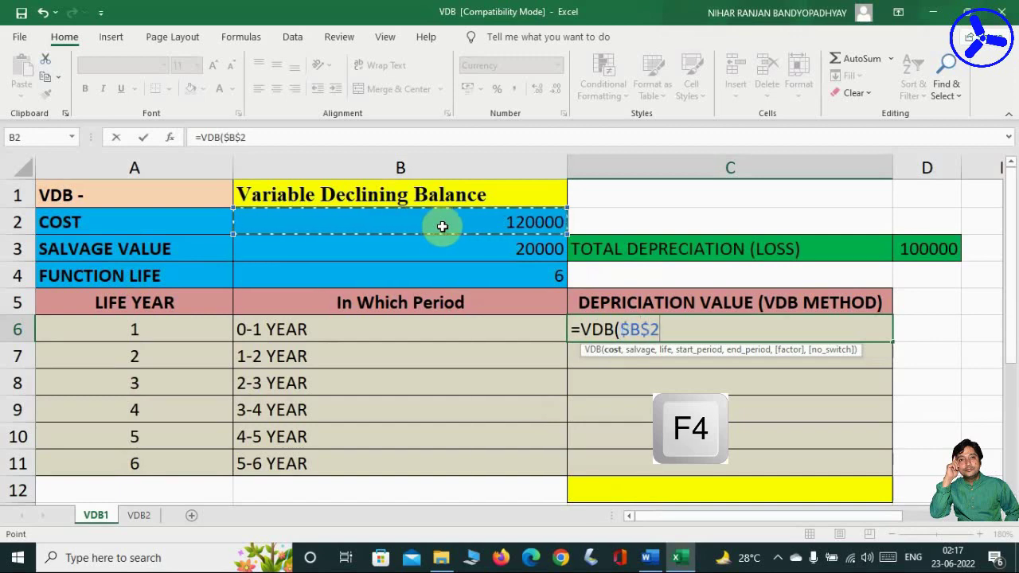
type(",")
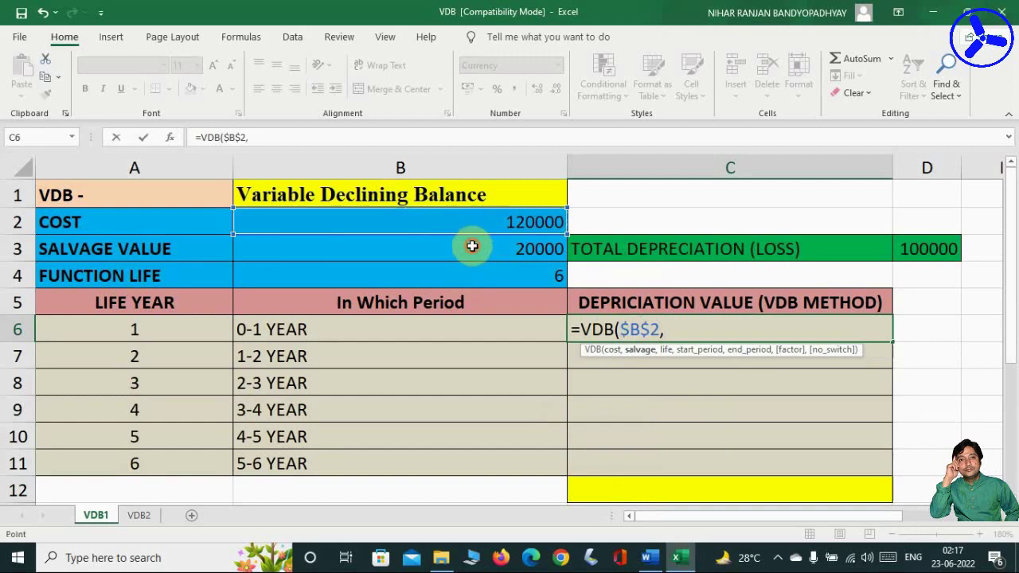
Add absolute salvage $B$3 and life $B$4, then backspace the trailing arguments off
left_click(471, 246)
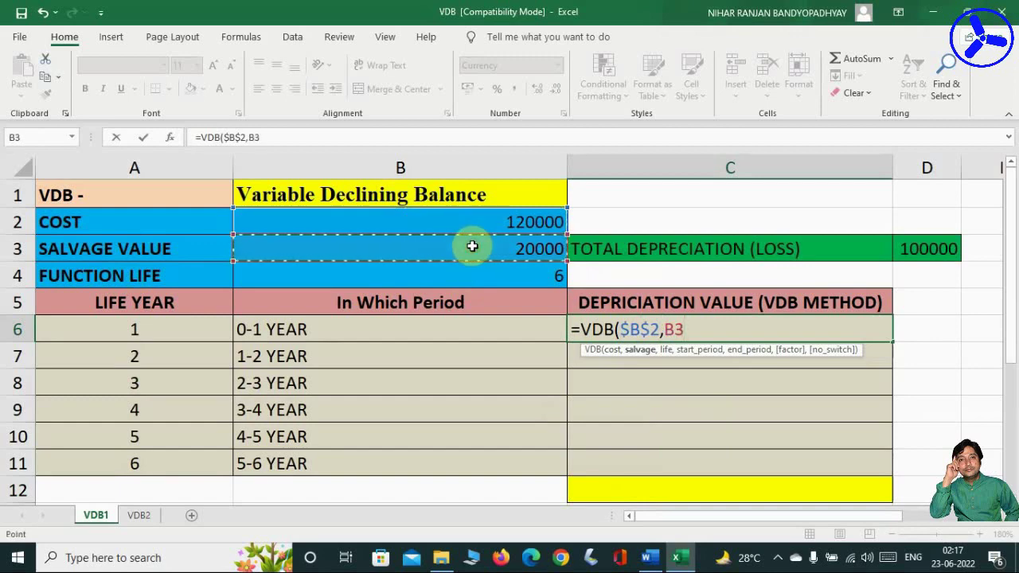
key("F4")
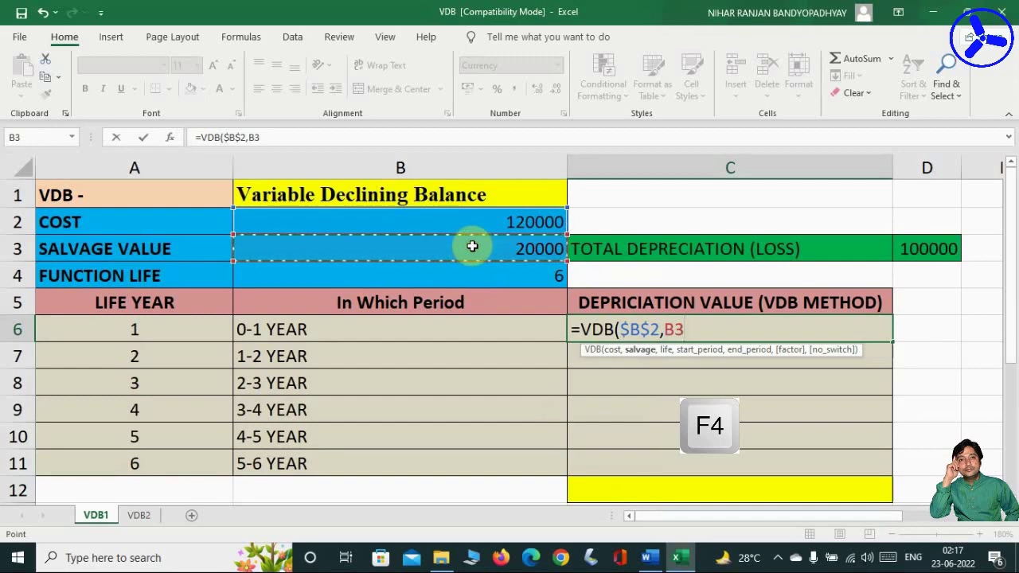
key("F4")
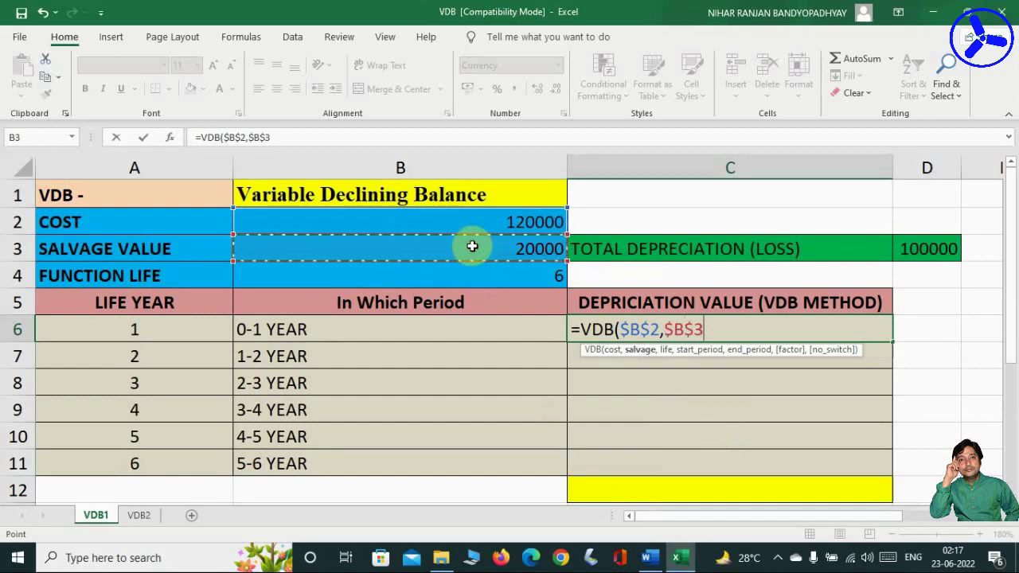
type(",")
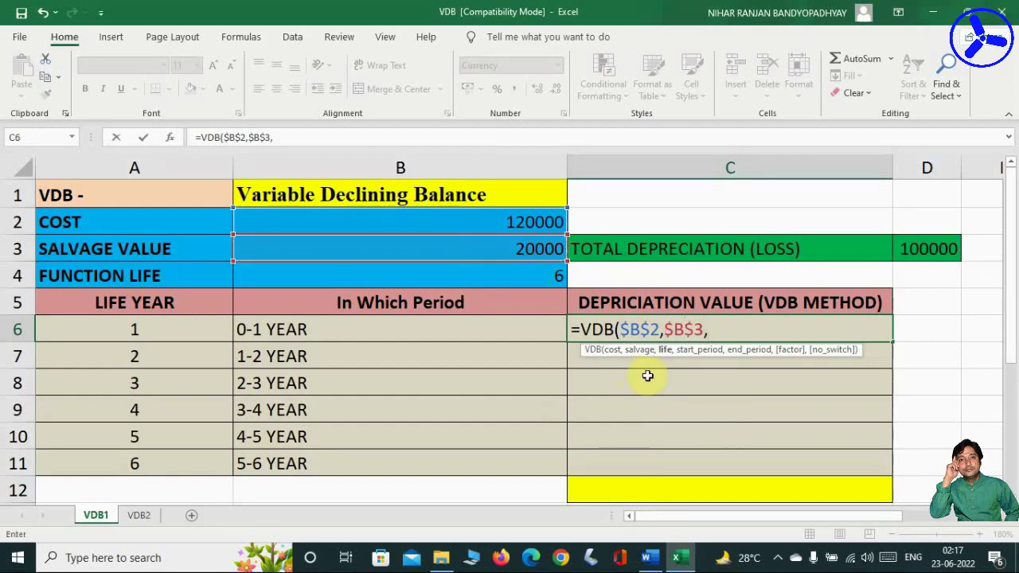
left_click(355, 276)
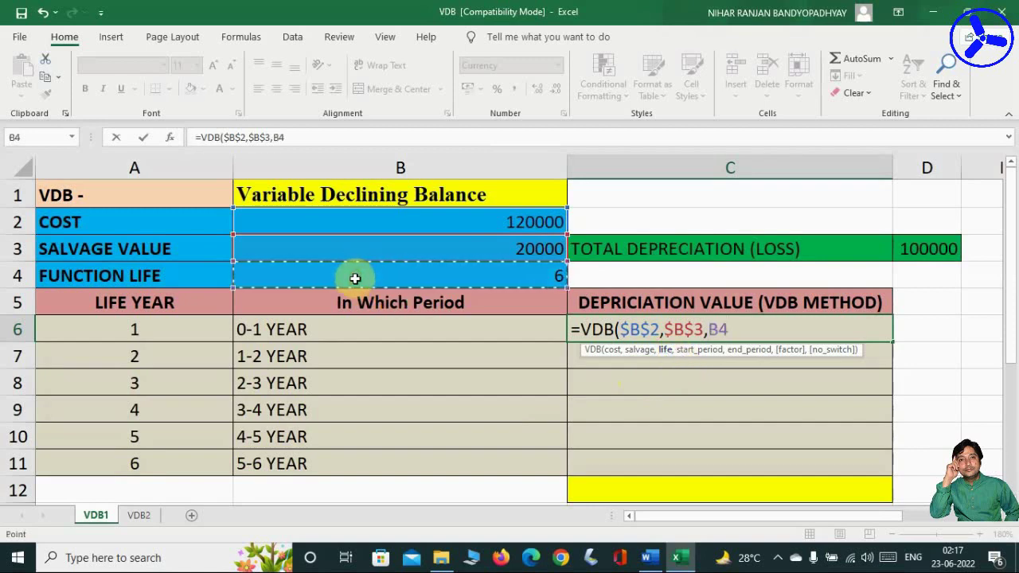
key("F4")
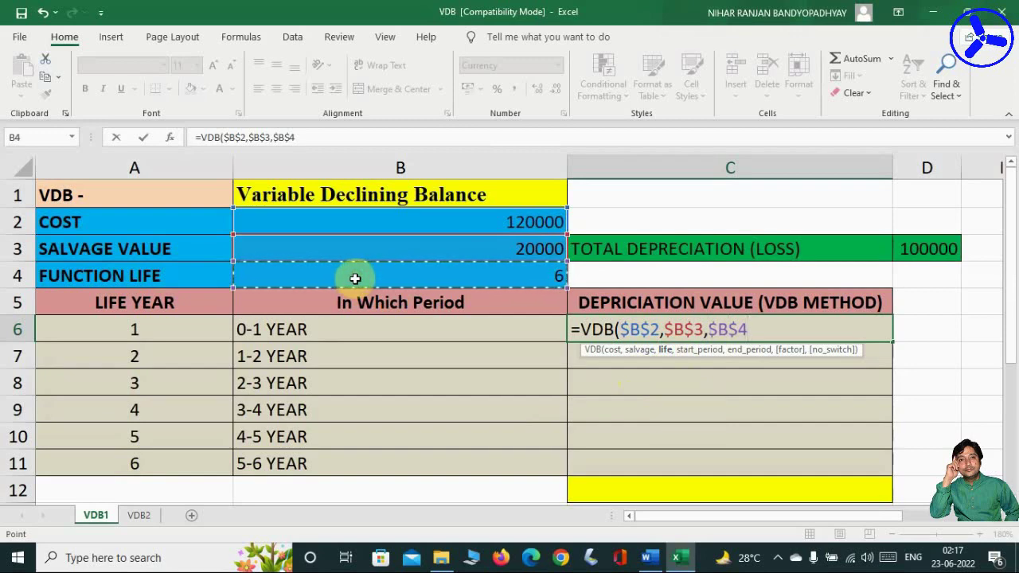
key("BackSpace")
key("BackSpace")
key("BackSpace")
key("BackSpace")
key("BackSpace")
key("BackSpace")
key("BackSpace")
key("BackSpace")
key("BackSpace")
key("BackSpace")
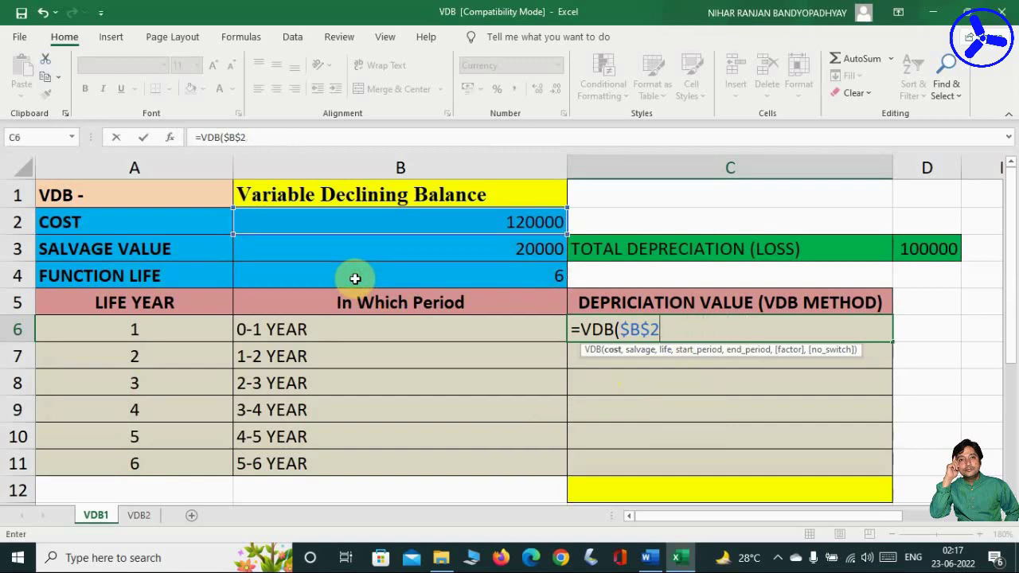
key("BackSpace")
key("BackSpace")
key("BackSpace")
key("BackSpace")
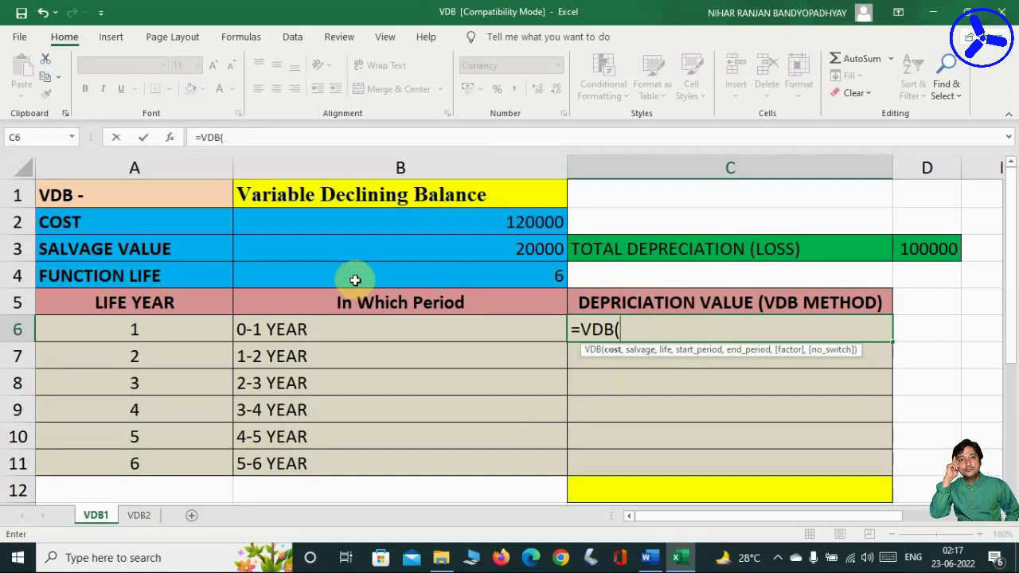
Put cost, salvage and life (B2, B3, B4) in C6's VDB formula as absolute references
left_click(343, 219)
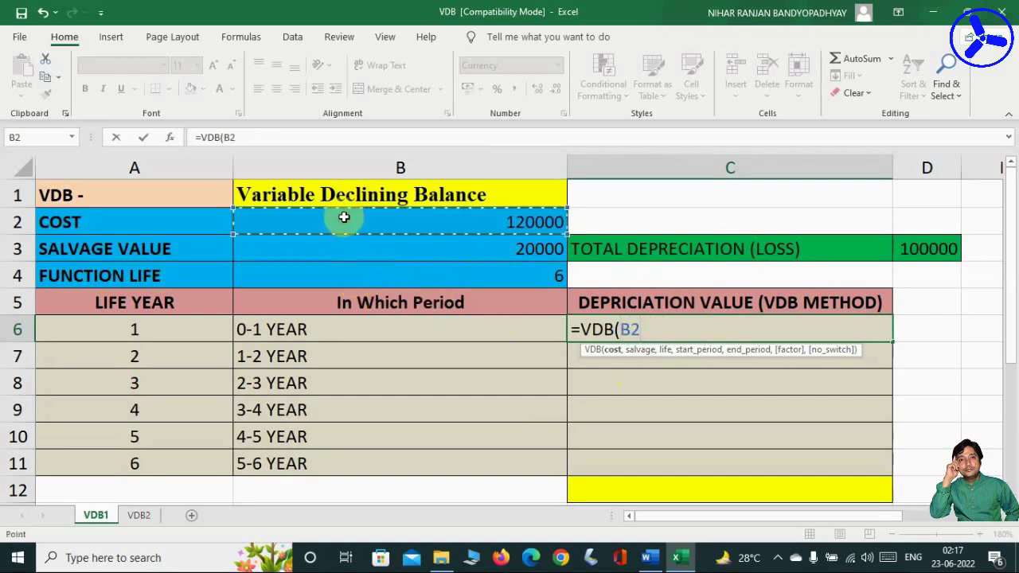
type(",")
left_click(404, 252)
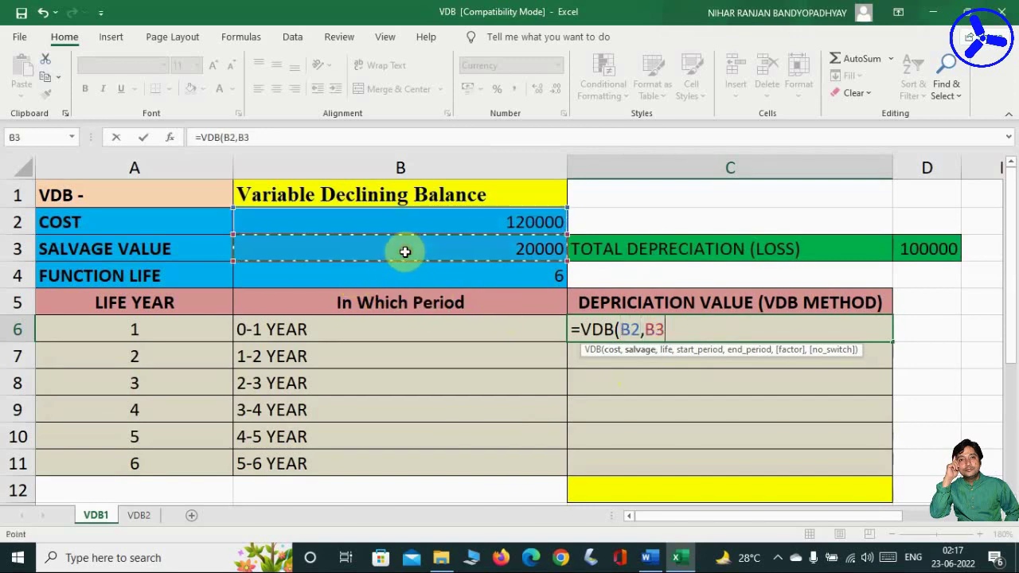
type(",")
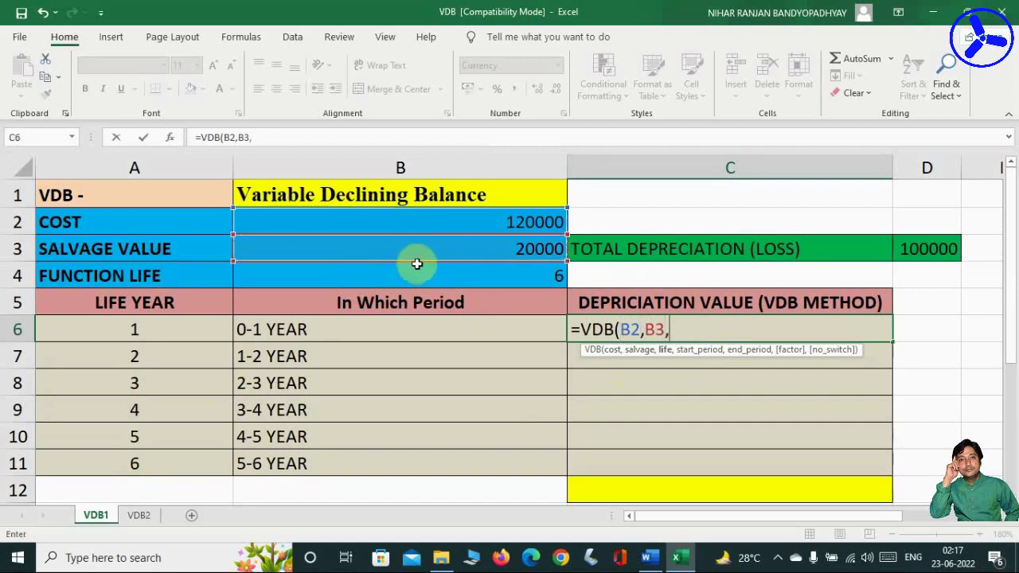
left_click(405, 275)
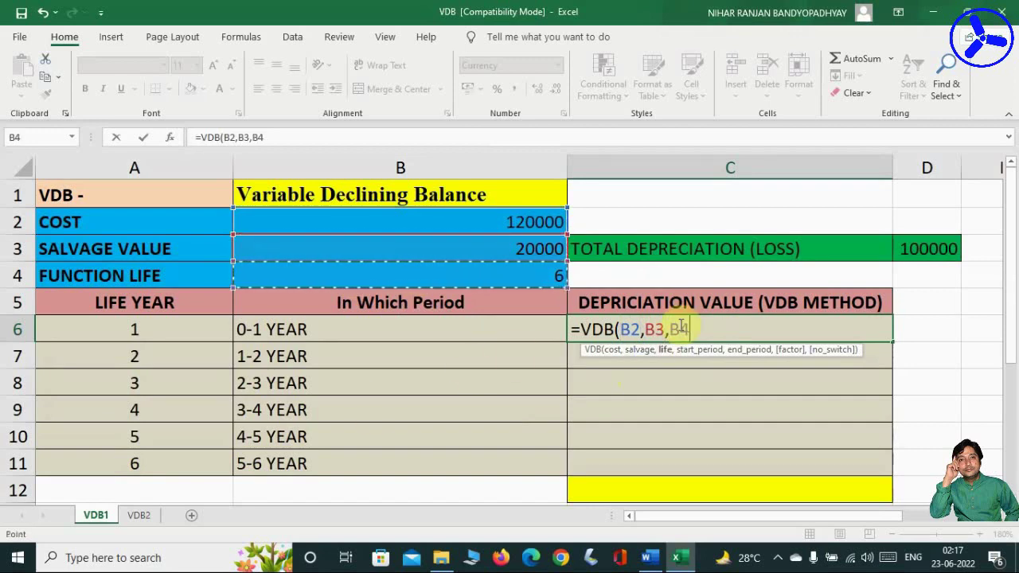
left_click_drag(619, 329, 700, 328)
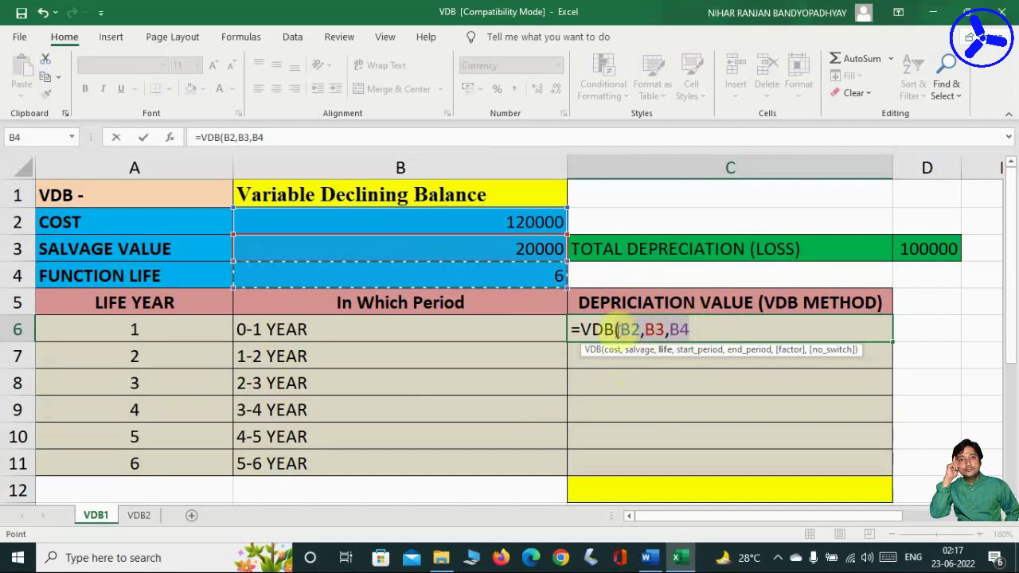
key("F4")
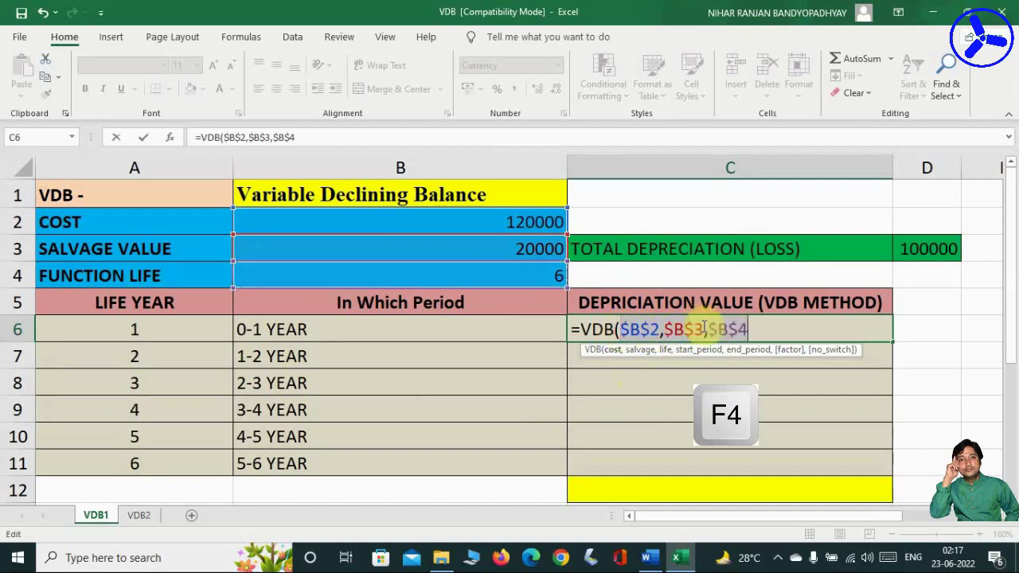
left_click(768, 328)
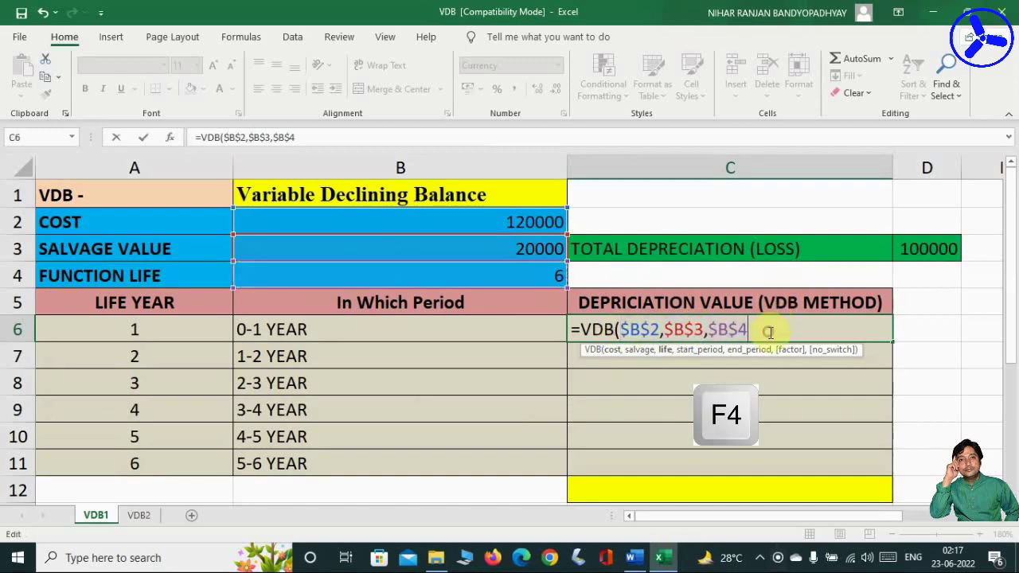
Complete the formula with periods A6-1 and A6, giving ₹ 40,000.00 for year 1
type(",")
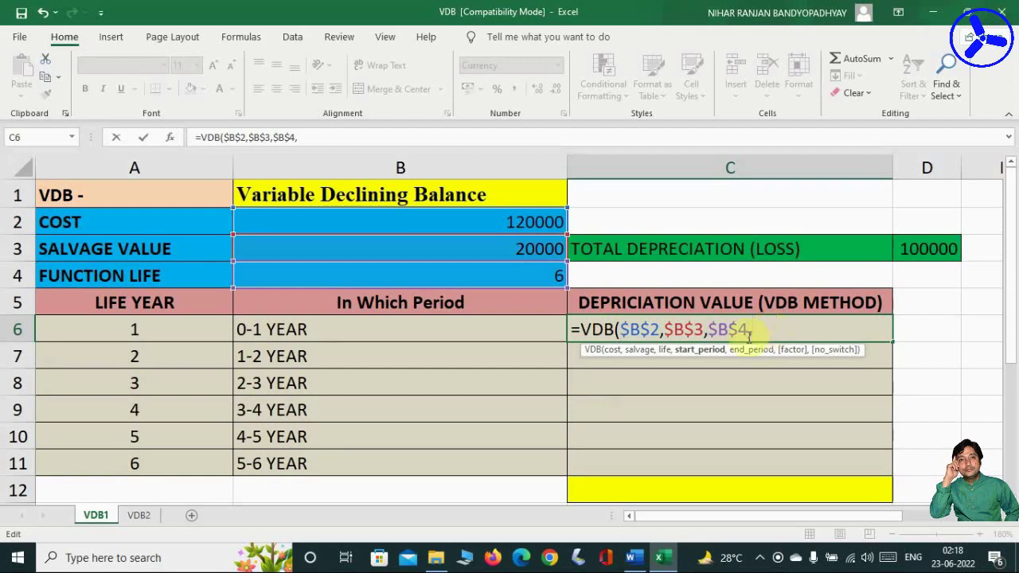
left_click(169, 331)
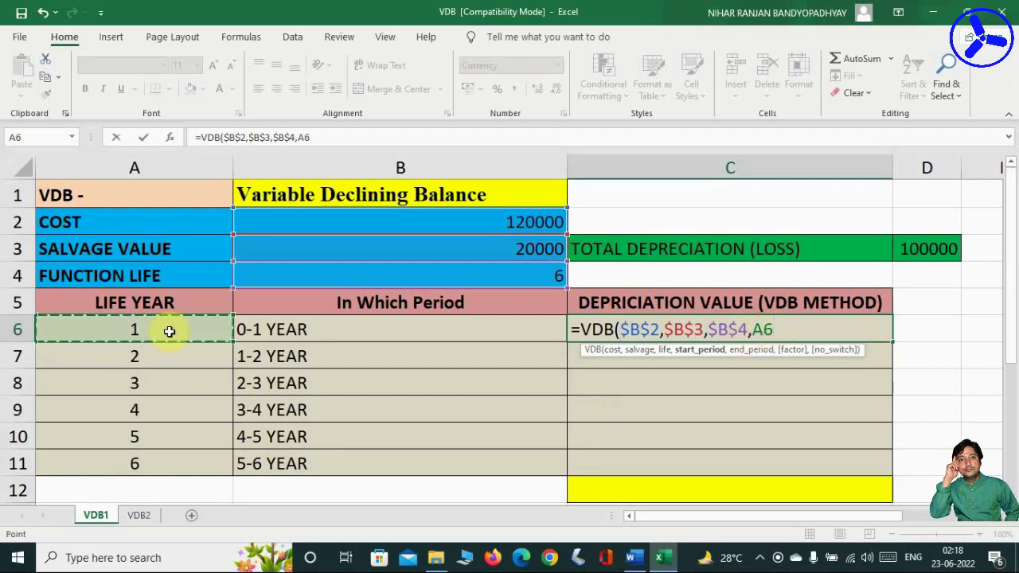
type("-")
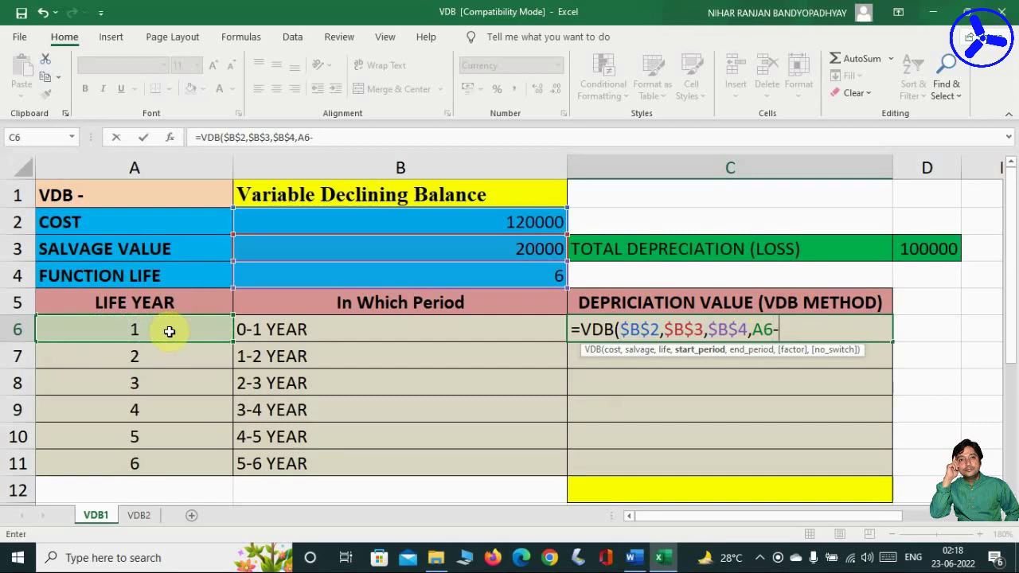
type("1")
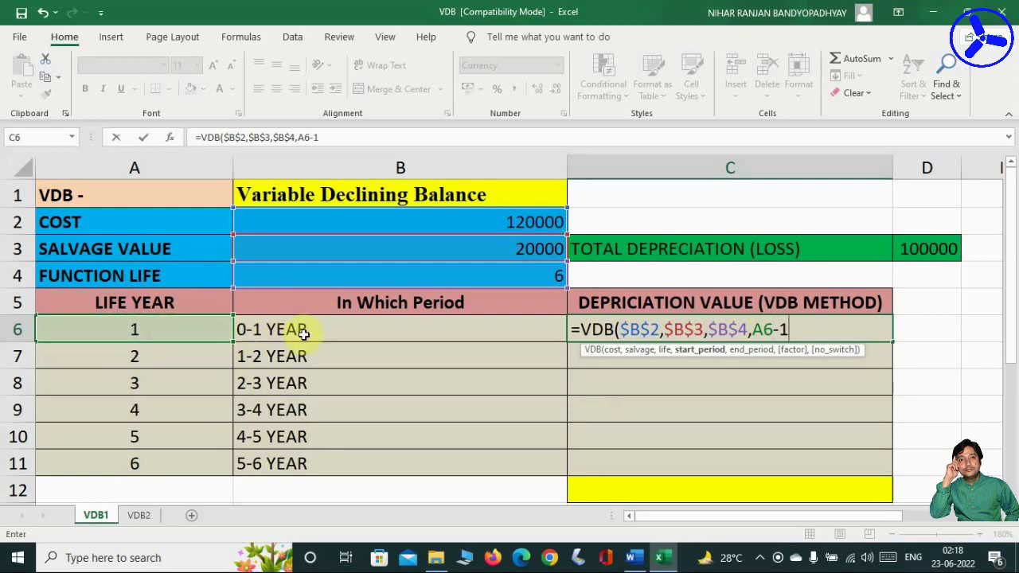
type(",")
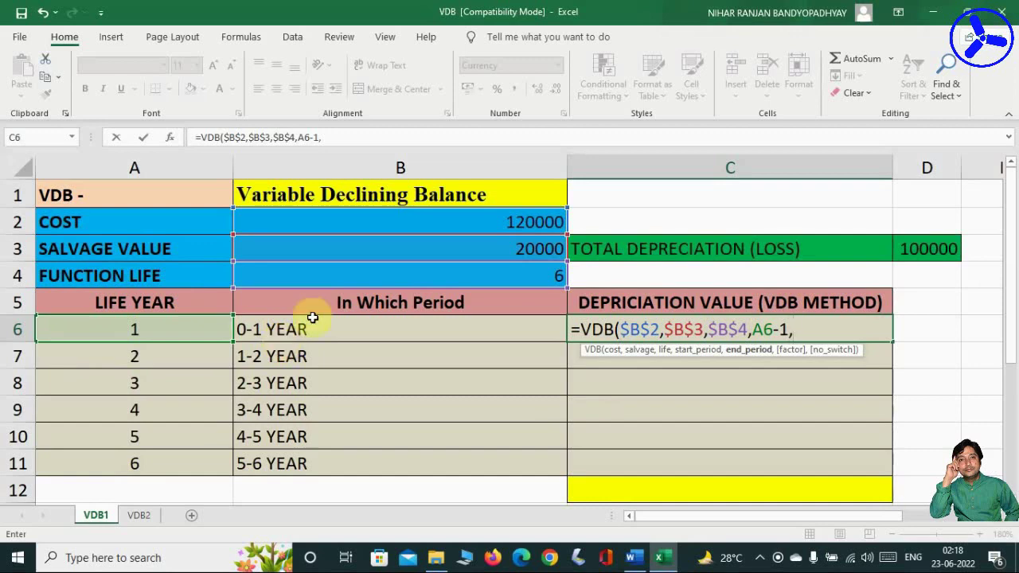
left_click(152, 330)
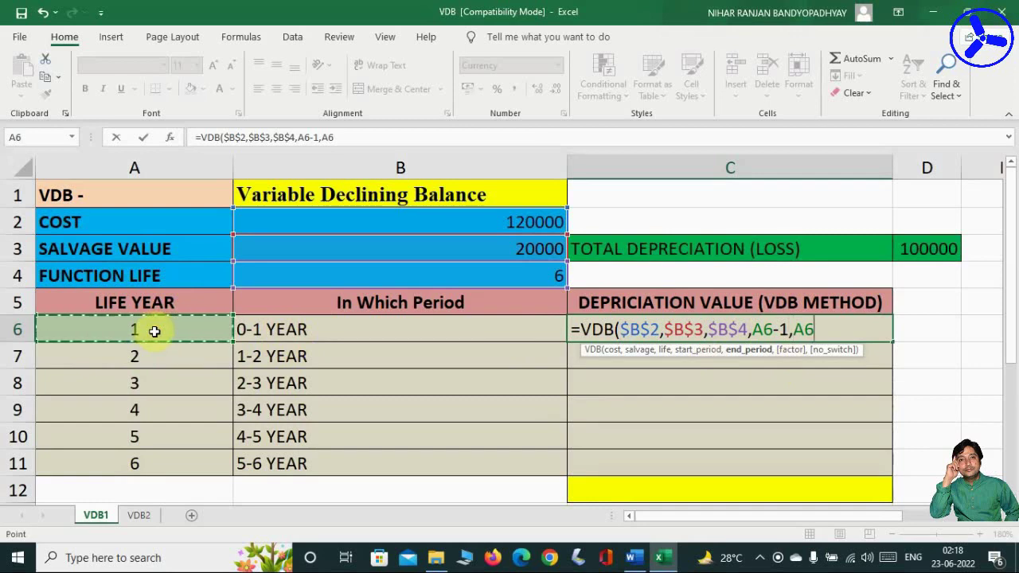
type(")")
key("Return")
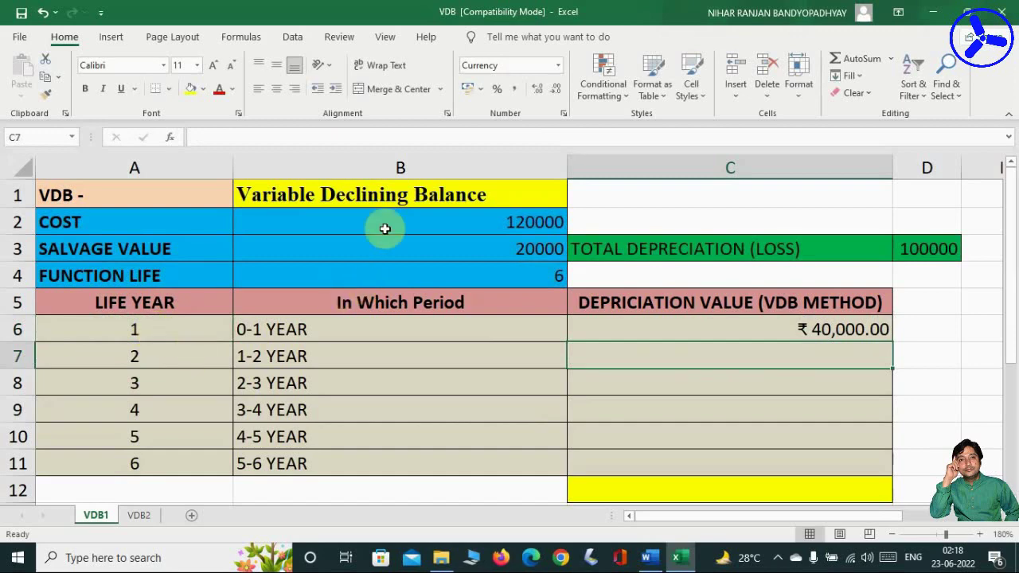
left_click(741, 327)
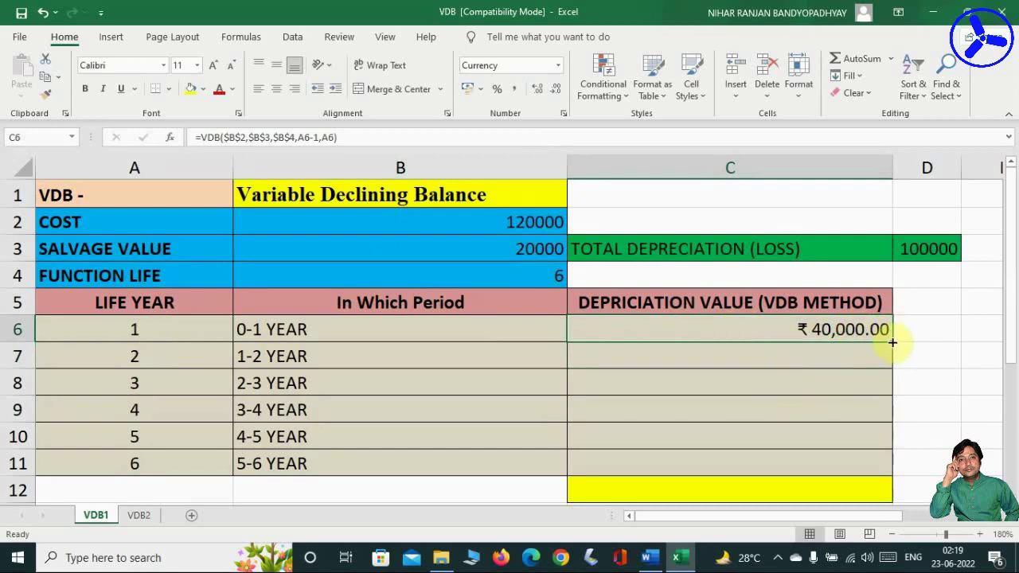
Fill C6's VDB formula down to C11 for years 2–6, ending at ₹ 0.00
left_click_drag(892, 342, 894, 465)
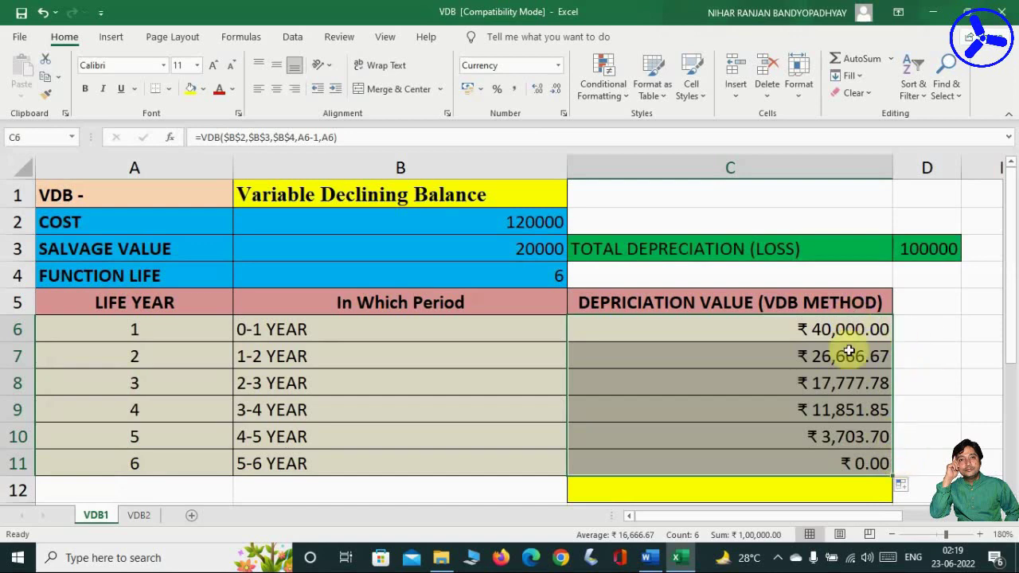
left_click(809, 491)
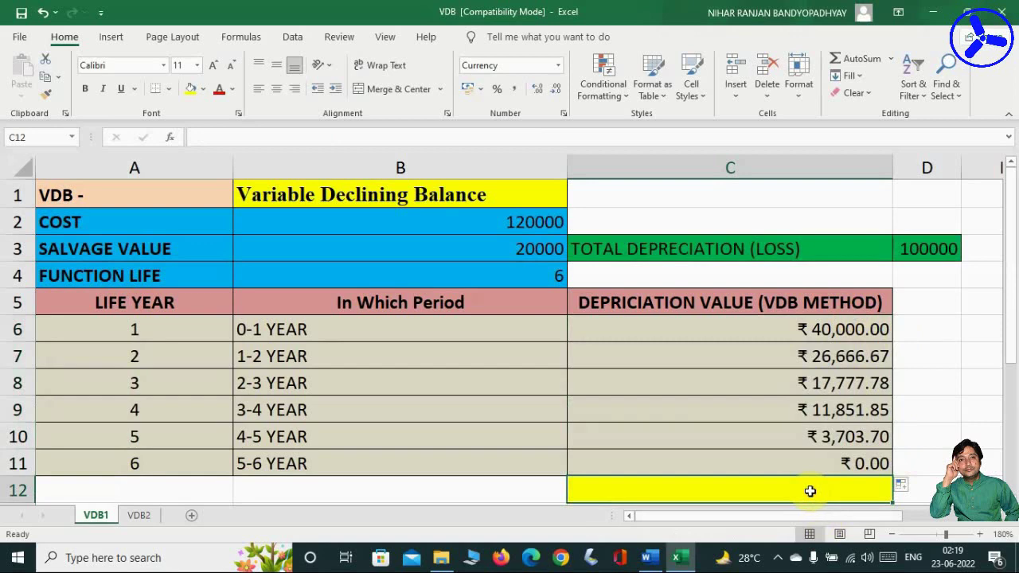
AutoSum C6:C11 into C12 for a ₹ 1,00,000.00 total, then check C8's year-3 formula
left_click(856, 58)
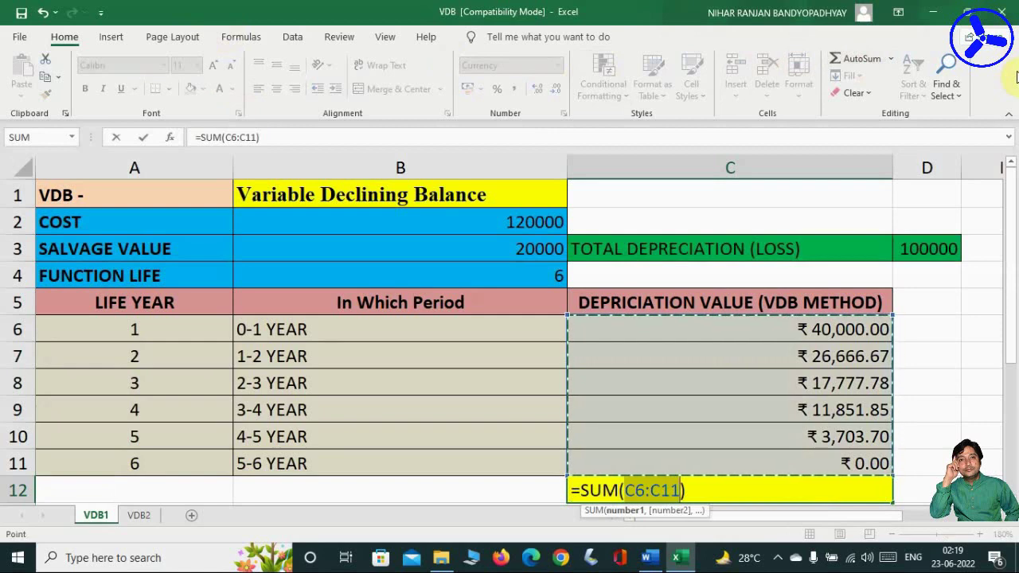
key("Return")
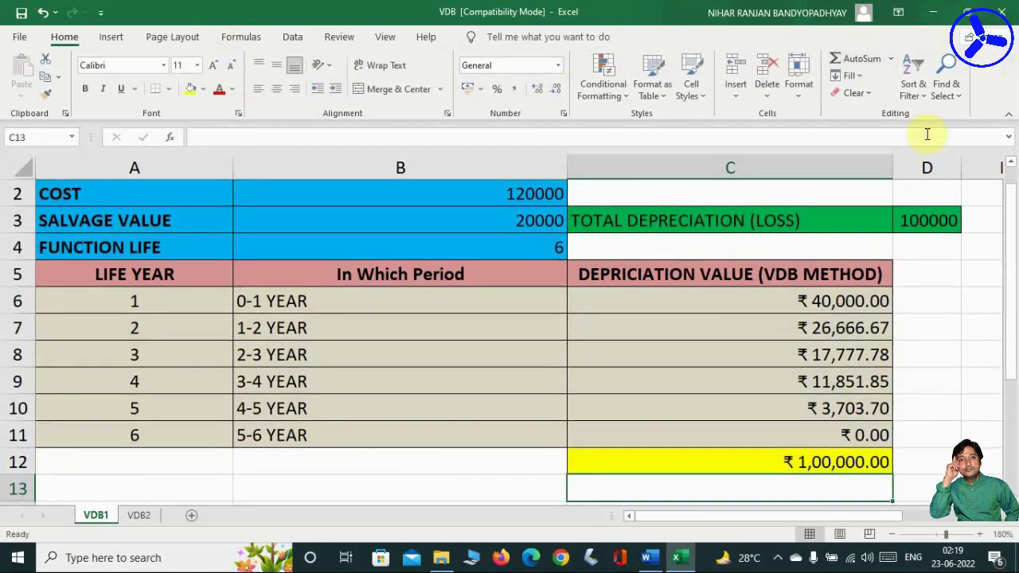
left_click(808, 355)
scroll(807, 358, "up", 1)
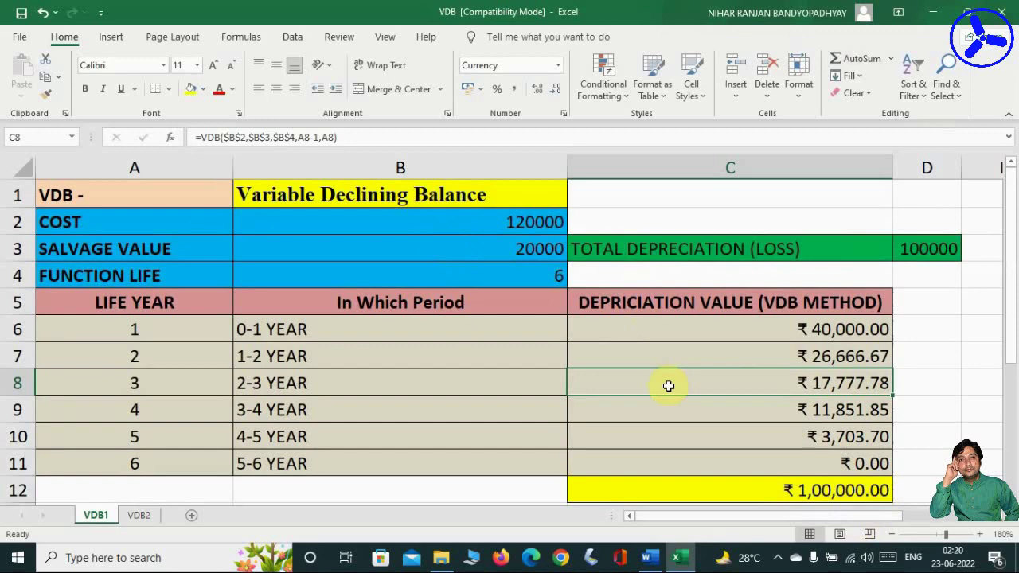
Go to the VDB2 sheet and widen the SALVAGE VALUE column B slightly
left_click(139, 515)
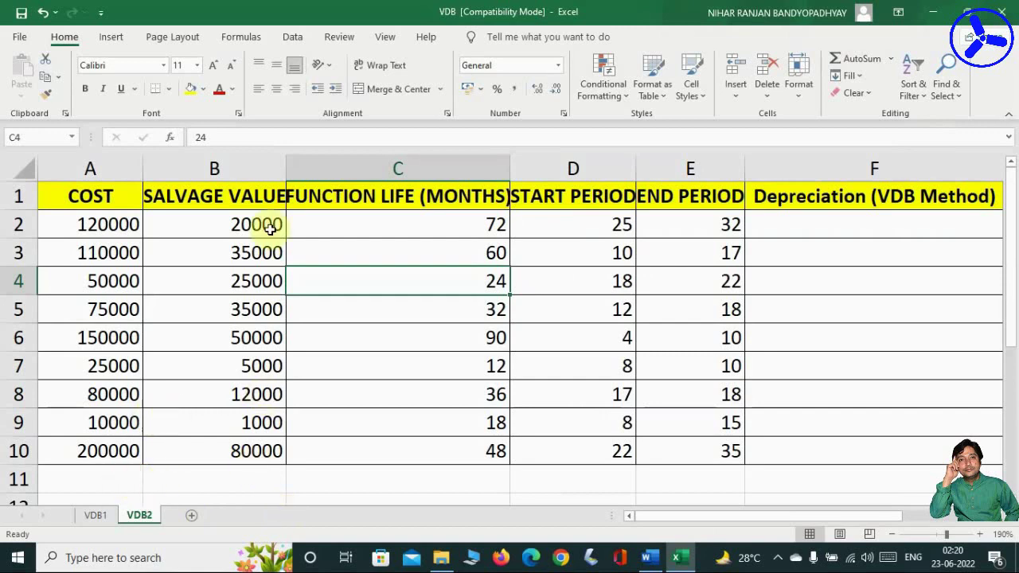
left_click_drag(290, 168, 296, 168)
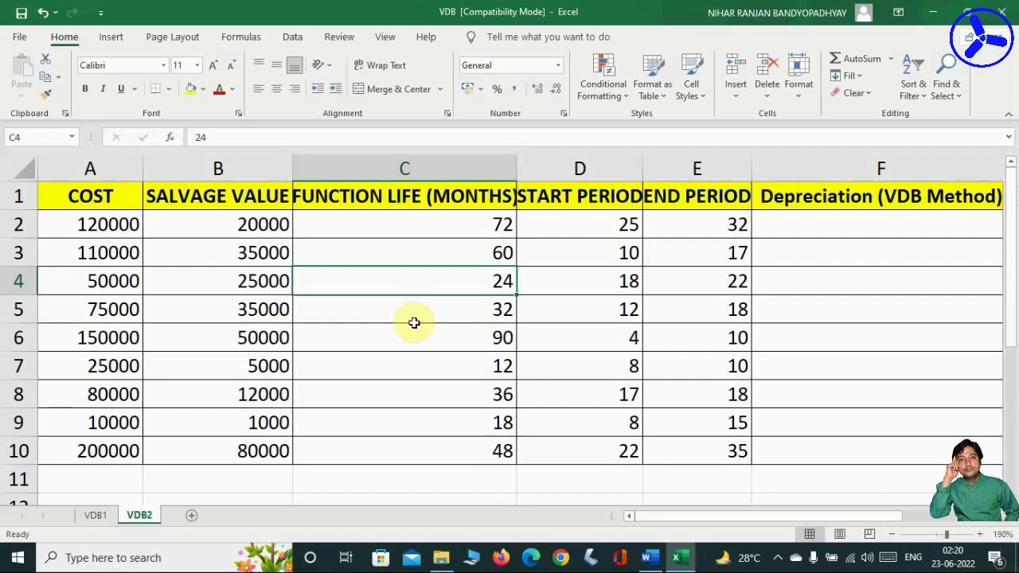
left_click(880, 225)
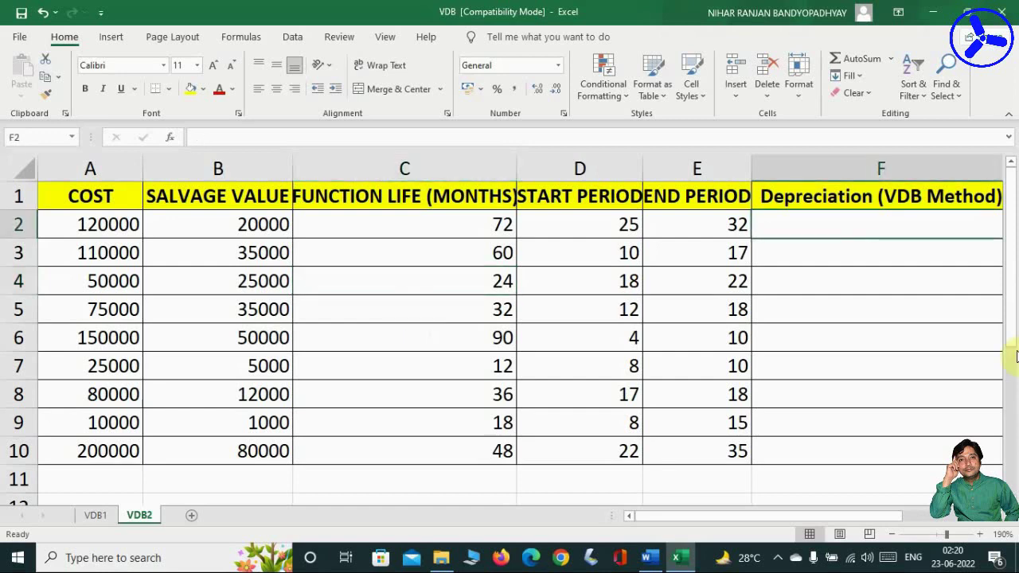
Enter =VDB(A2,B2,C2,D2,E2) in F2, giving ₹ 10,619.43 for the first asset
type("=")
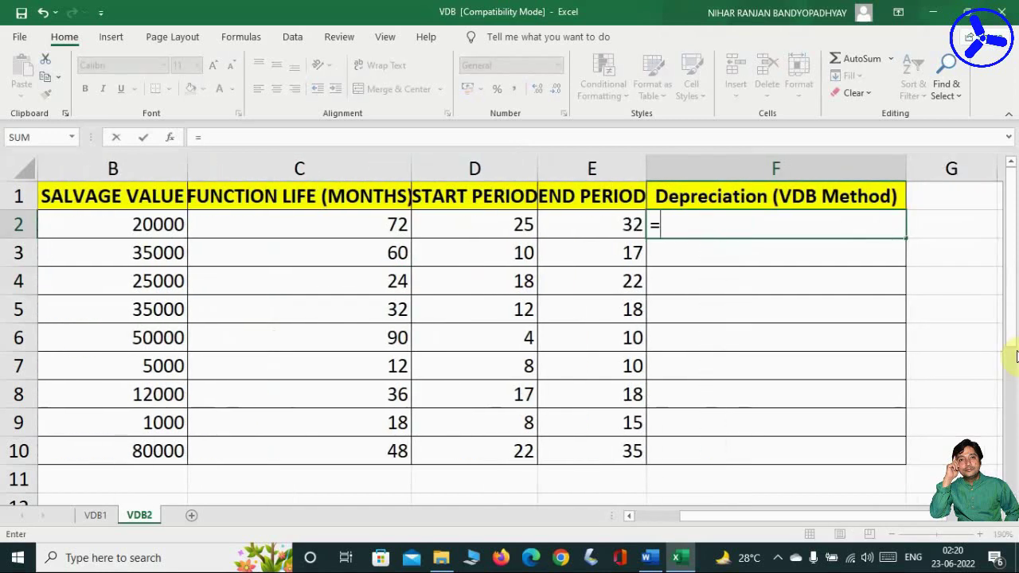
type("VDB")
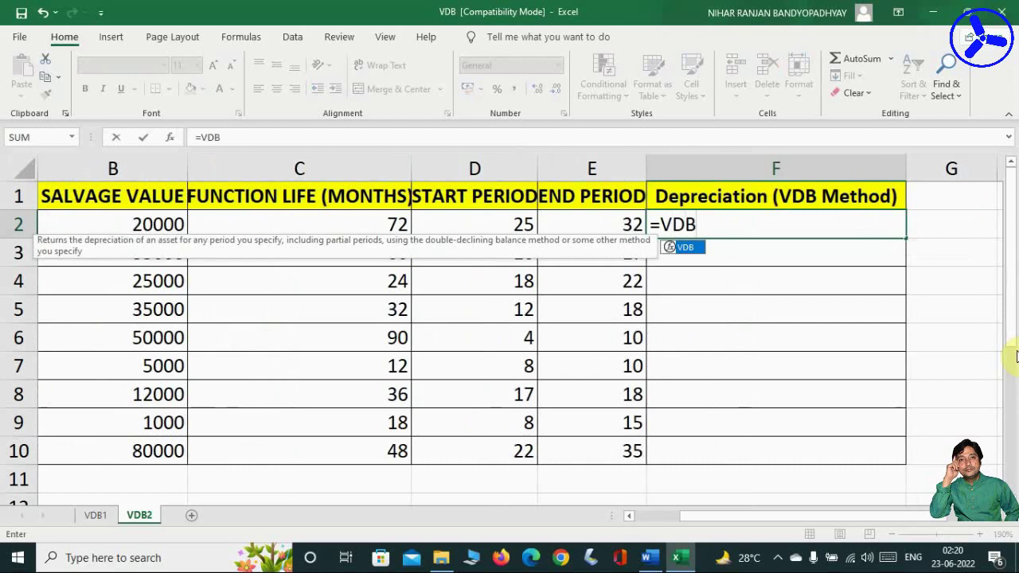
type("(")
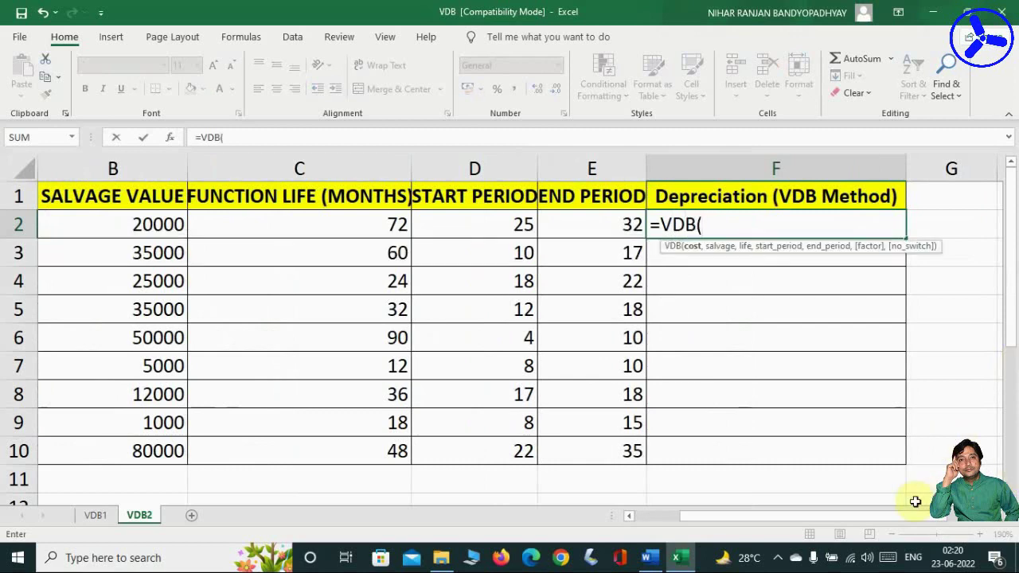
left_click_drag(864, 515, 697, 513)
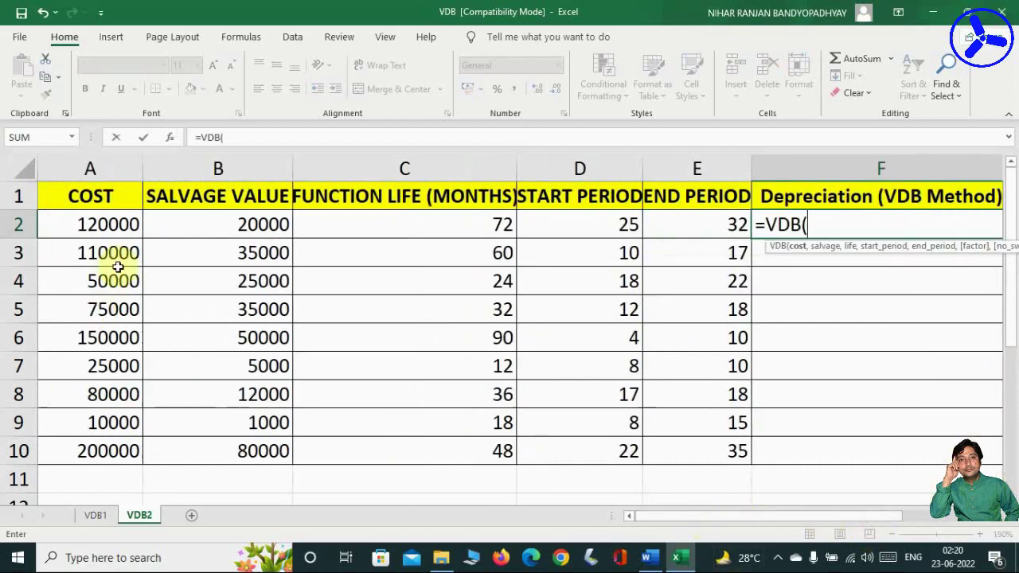
left_click(107, 222)
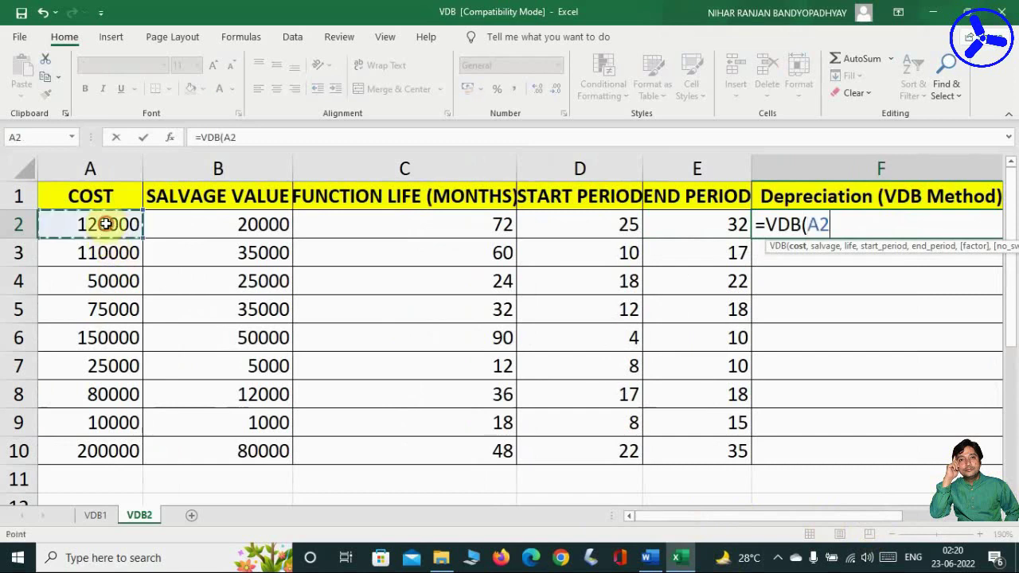
type(",")
left_click(197, 217)
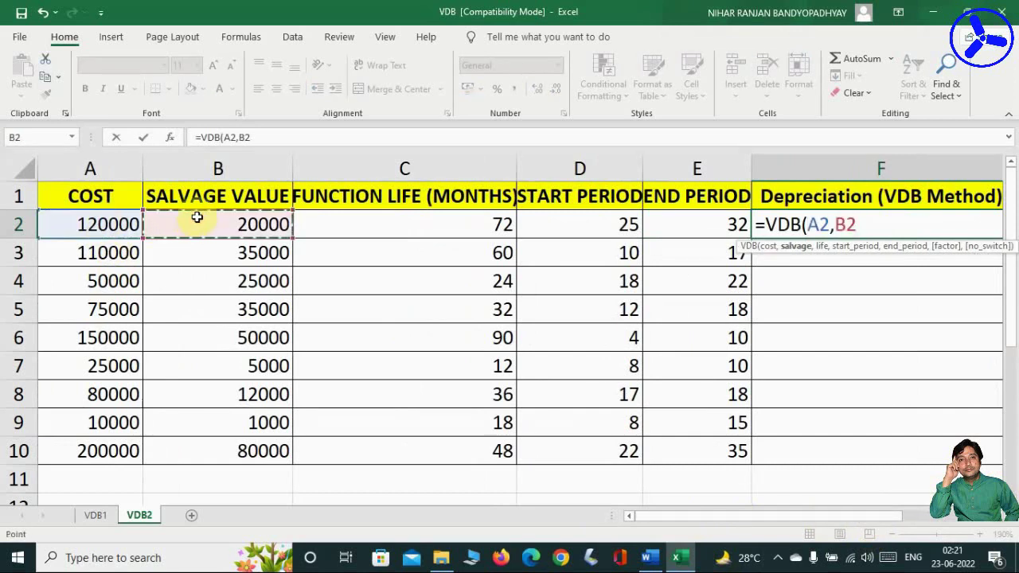
type(",")
left_click(392, 223)
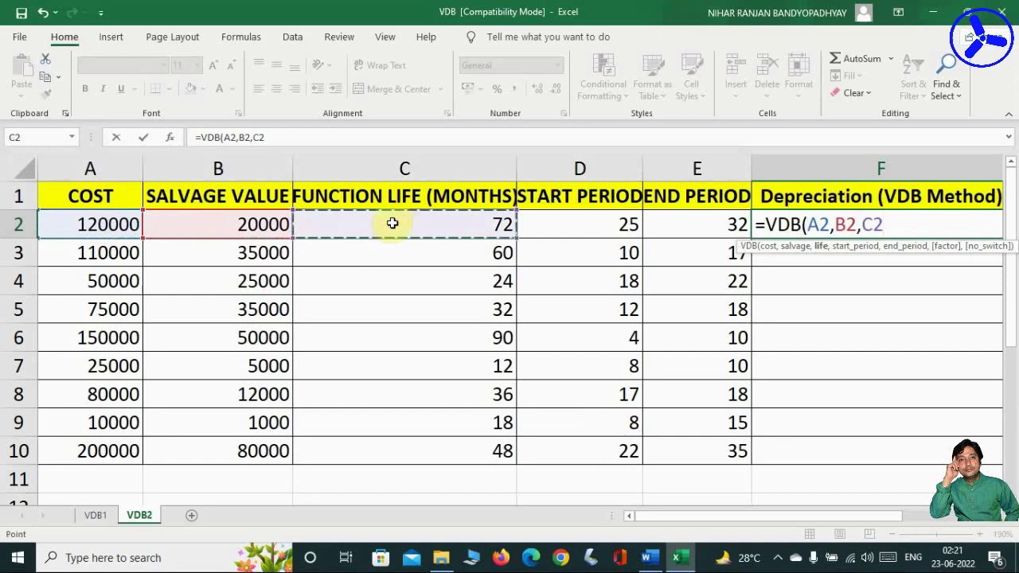
type(",")
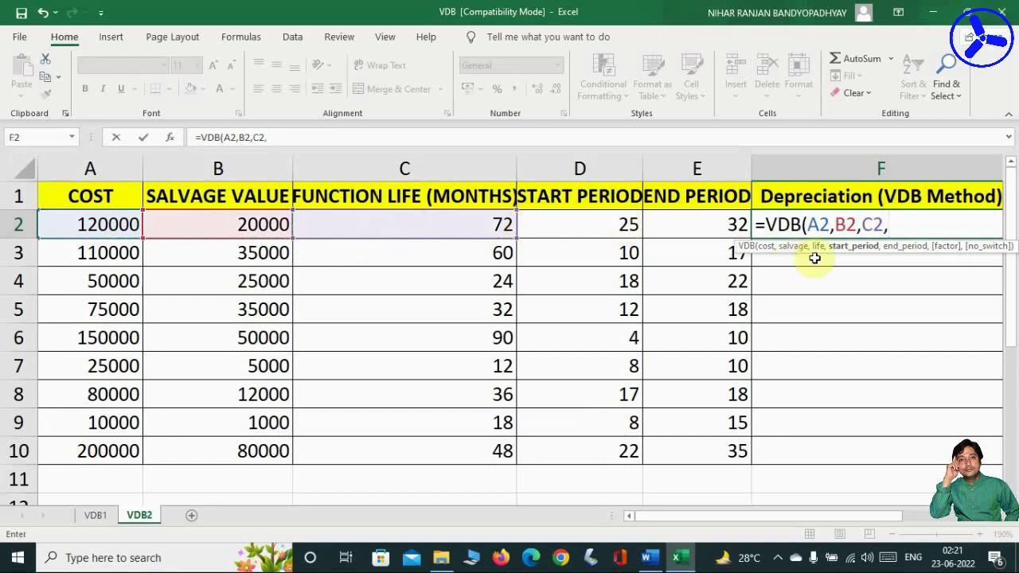
left_click(579, 225)
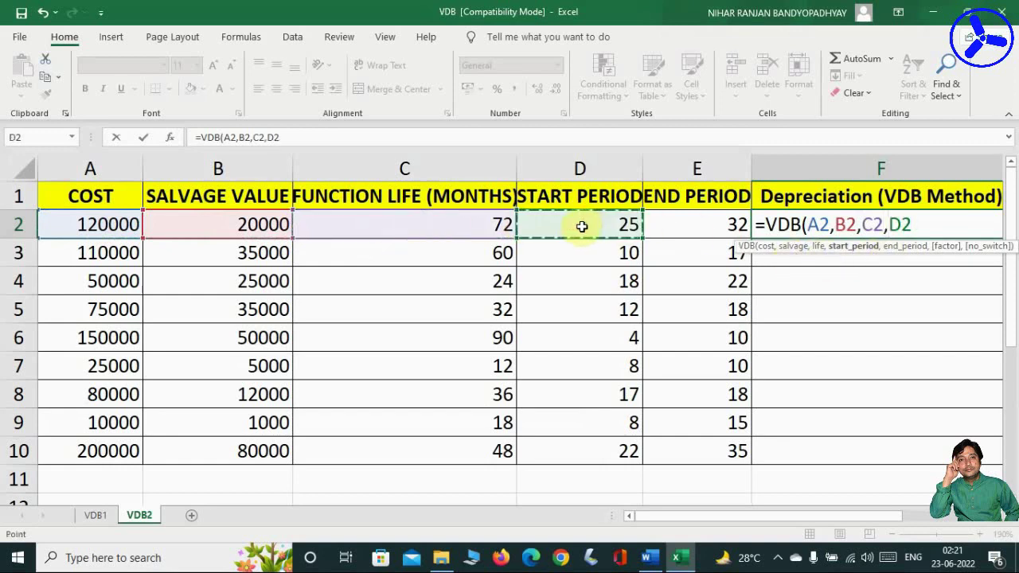
type(",")
left_click(678, 227)
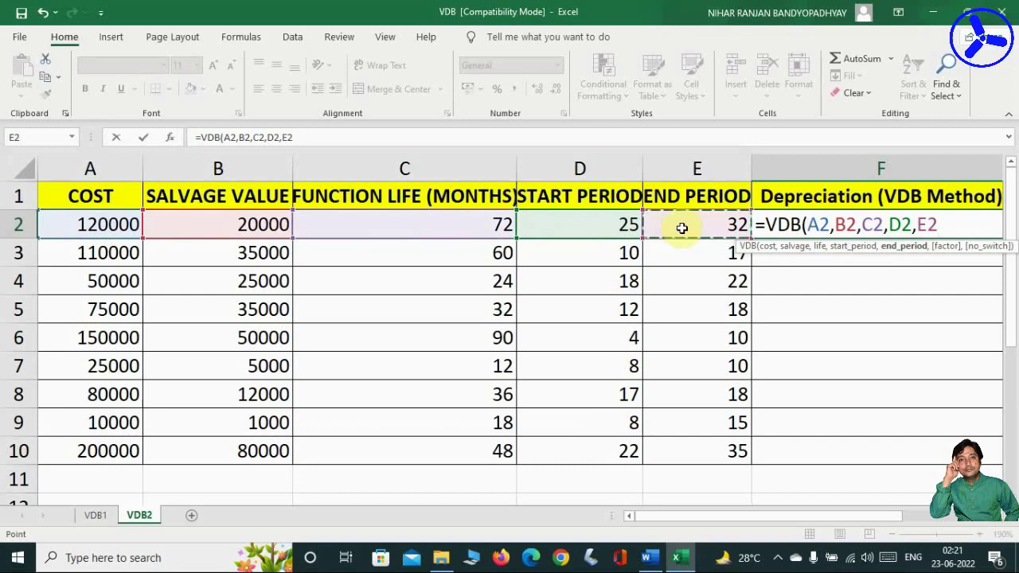
type(")")
key("Return")
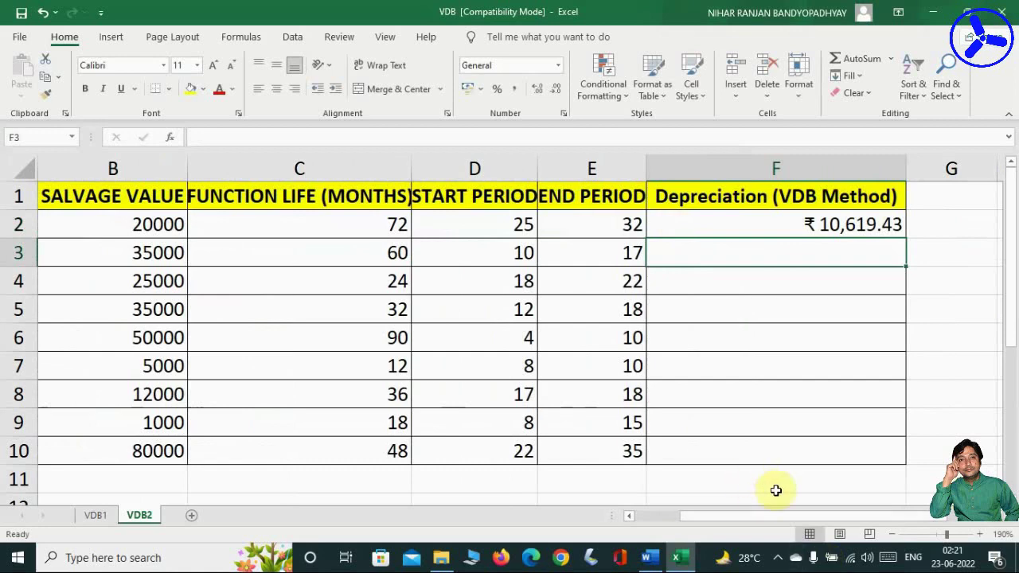
Fill F2's VDB formula down to F10 so all nine assets total ₹ 49,172.14
left_click_drag(768, 513, 698, 510)
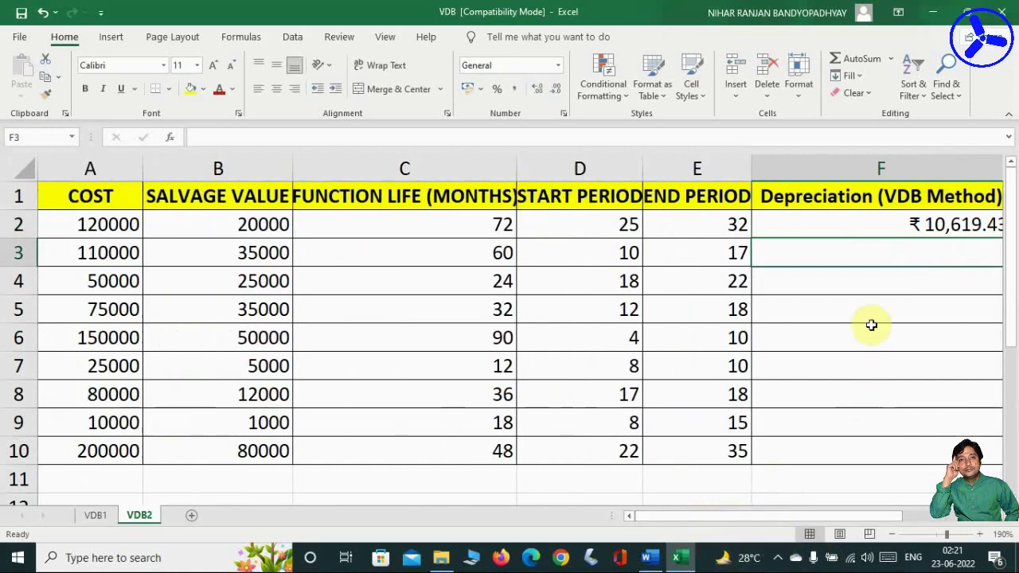
left_click(872, 228)
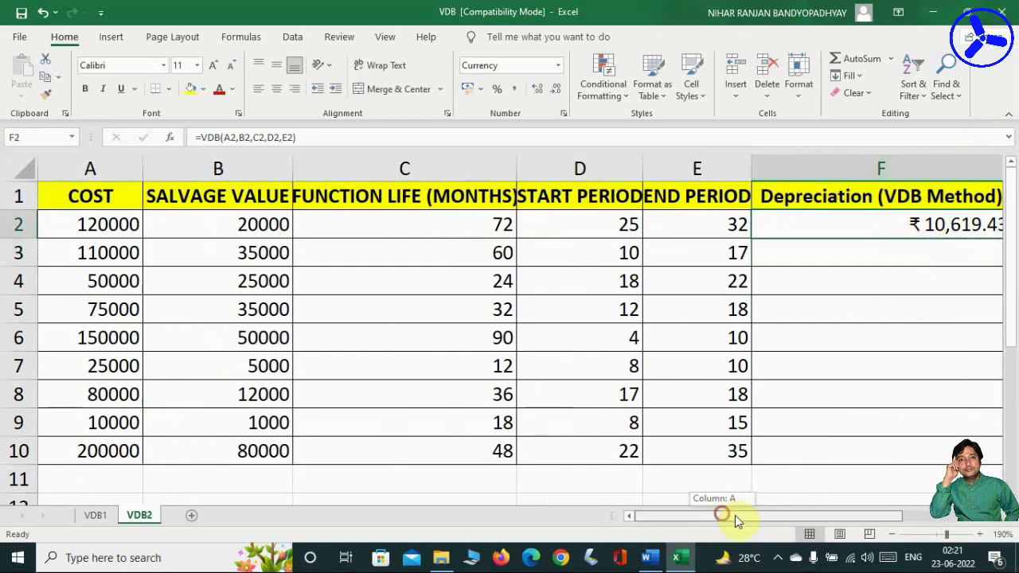
left_click_drag(724, 515, 776, 515)
left_click_drag(904, 170, 870, 170)
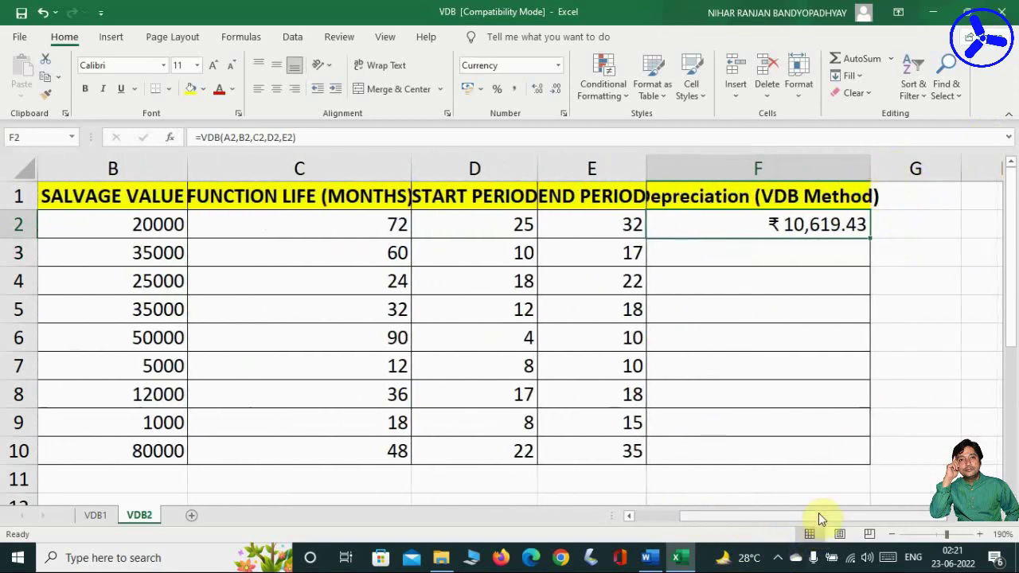
left_click_drag(819, 514, 693, 518)
left_click(929, 249)
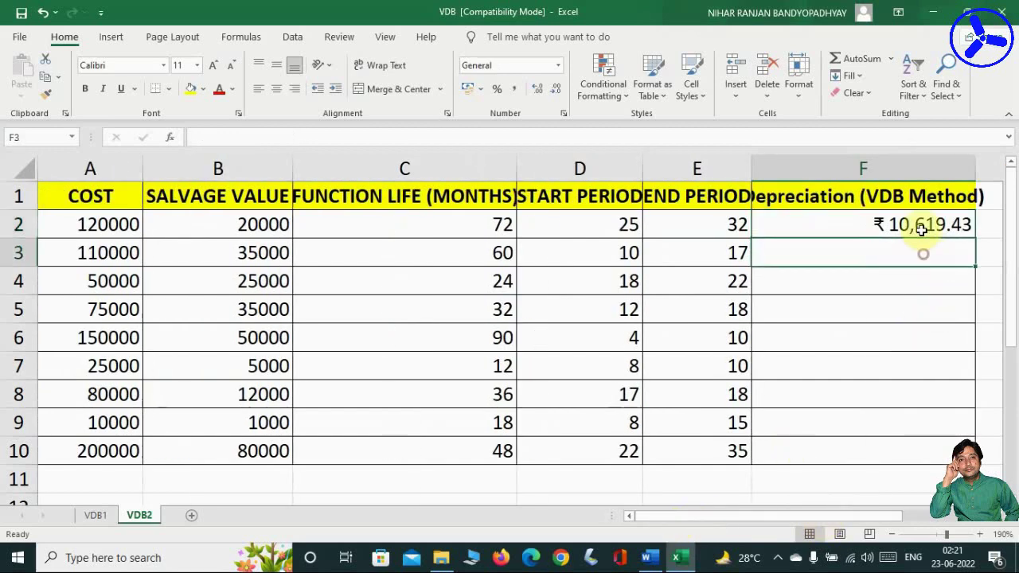
key("Up")
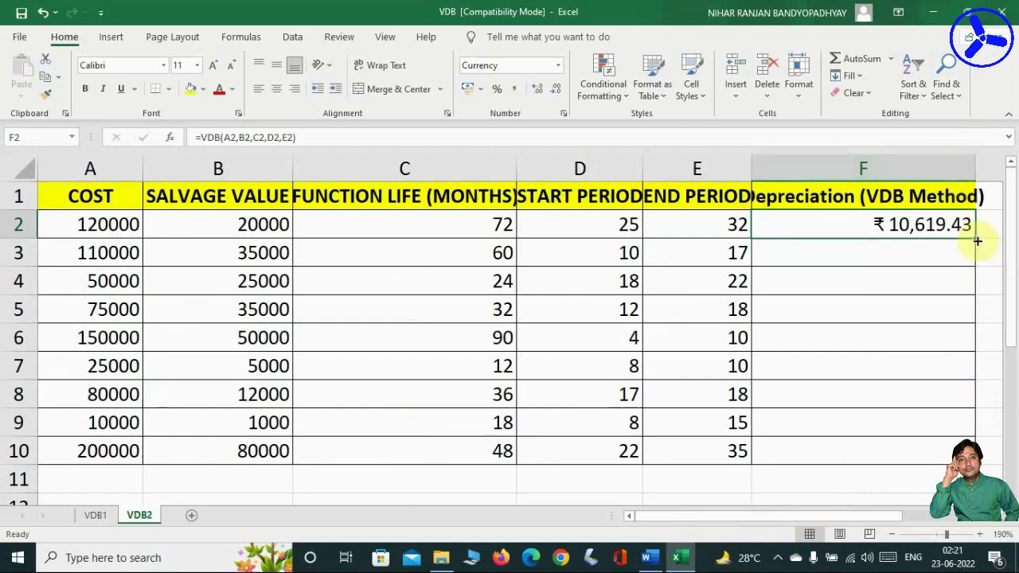
left_click_drag(976, 241, 969, 450)
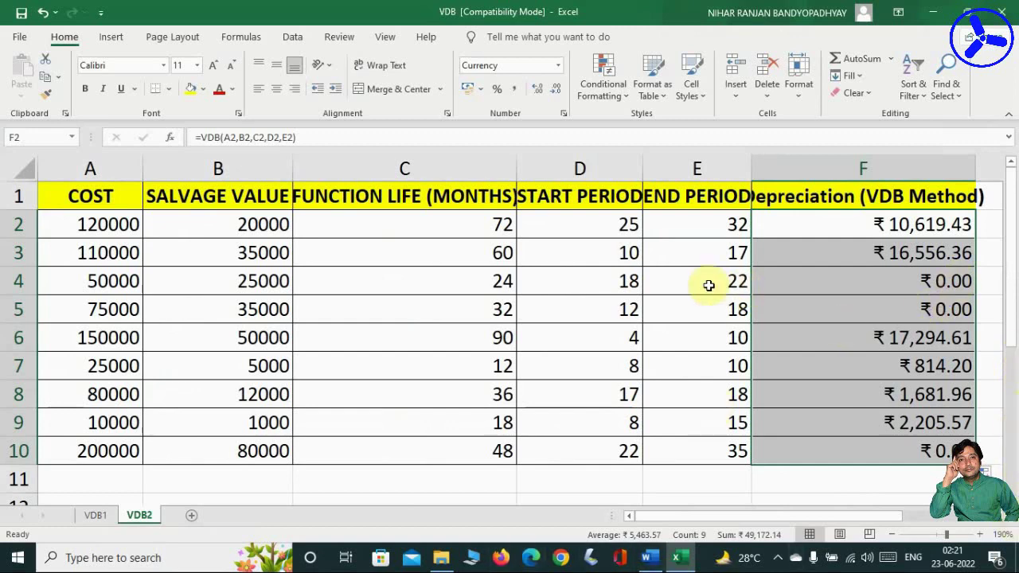
left_click(618, 285)
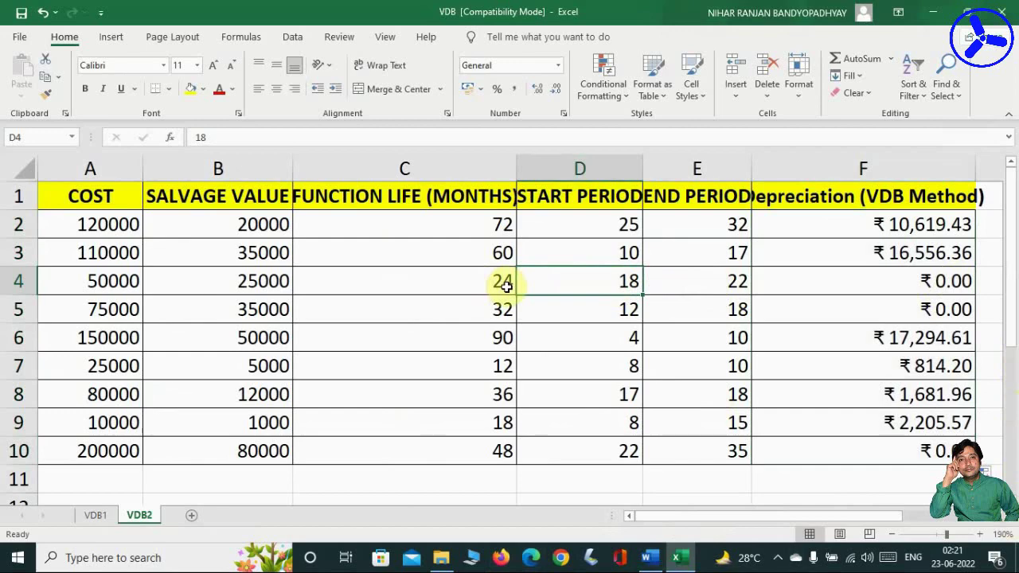
Check row 4's VDB formula on VDB2, then change its start and end periods to 4 and 6
left_click(83, 516)
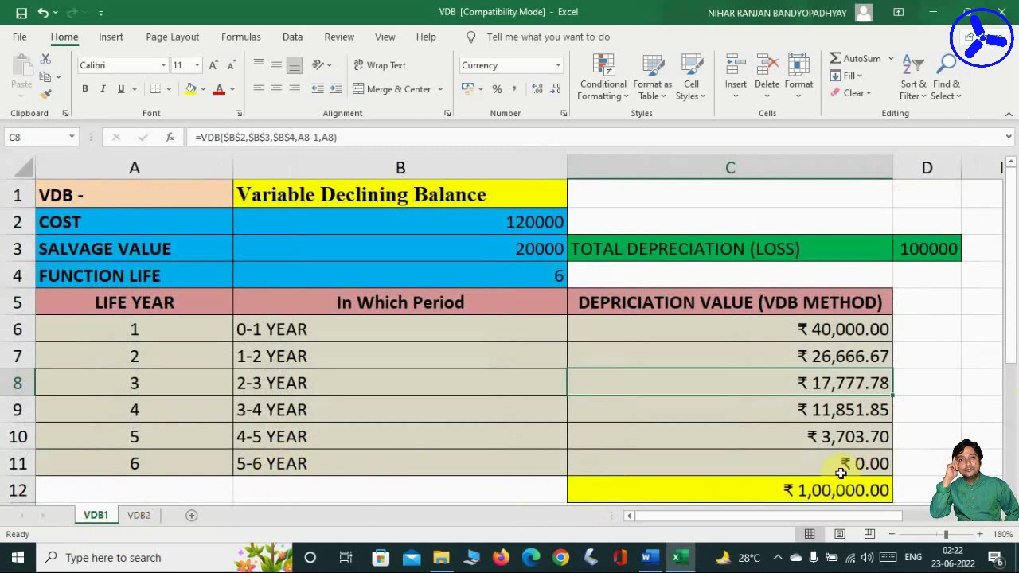
left_click(148, 517)
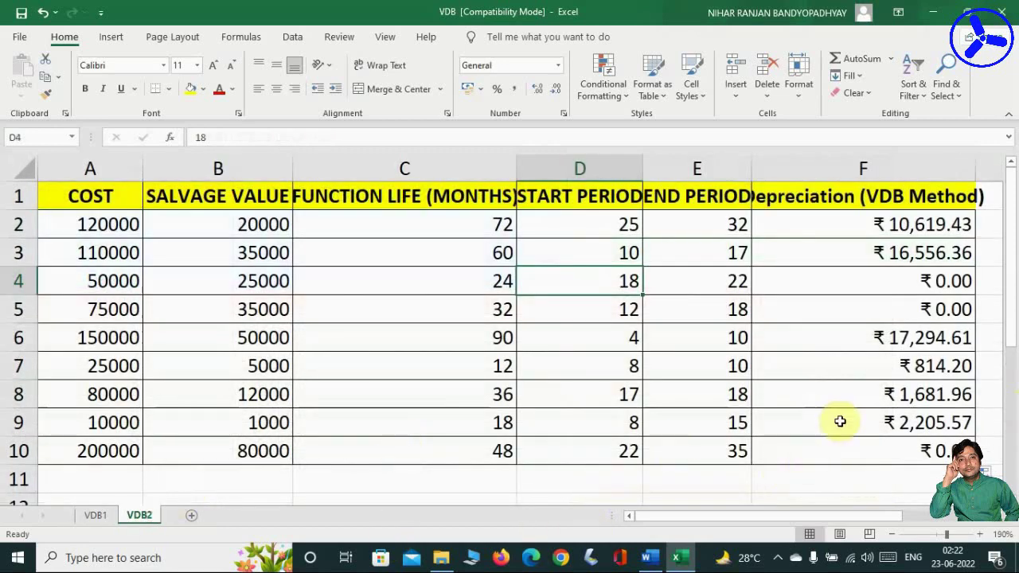
left_click(884, 296)
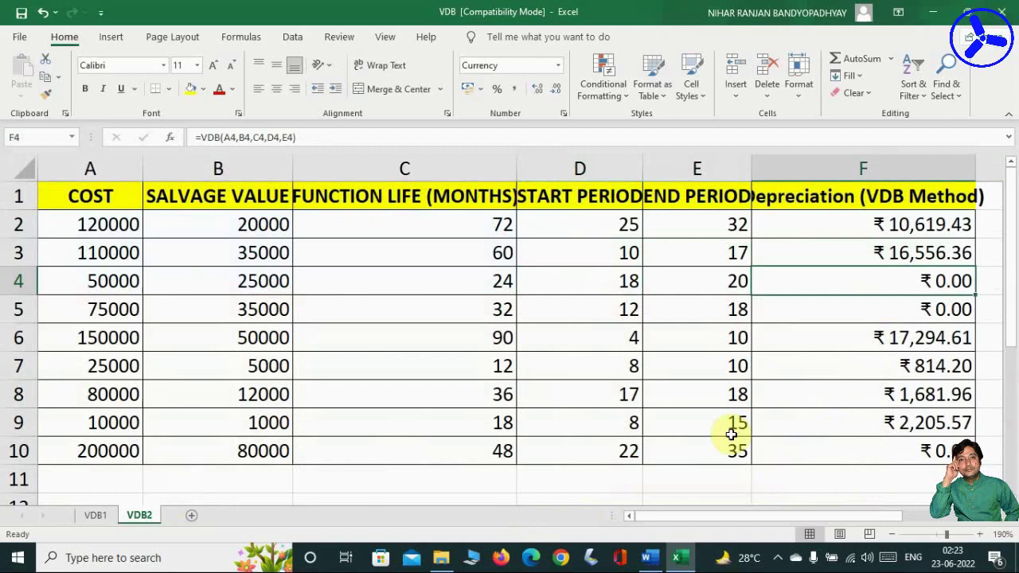
left_click(623, 282)
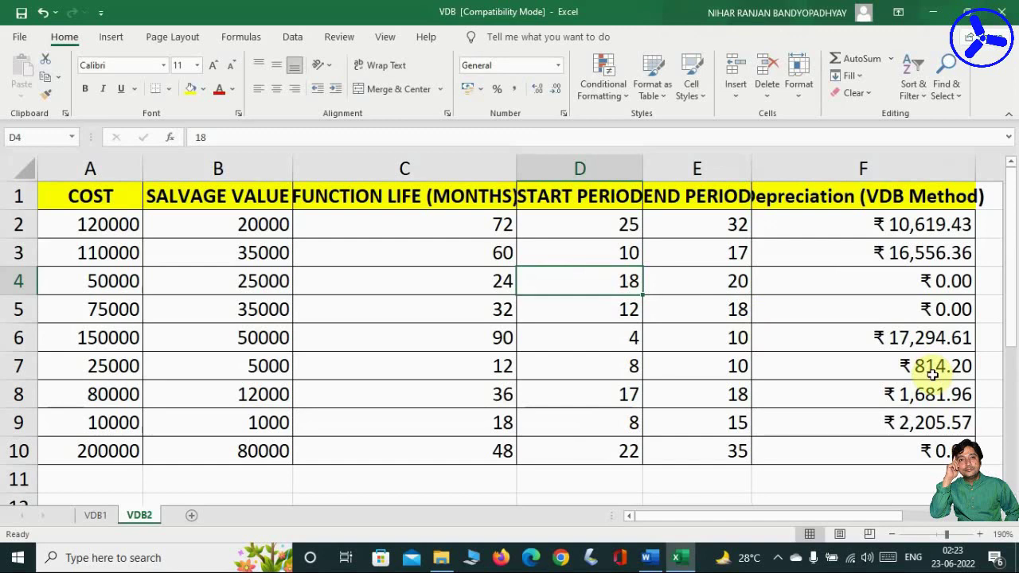
key("F2")
key("BackSpace")
key("BackSpace")
type("4")
key("Tab")
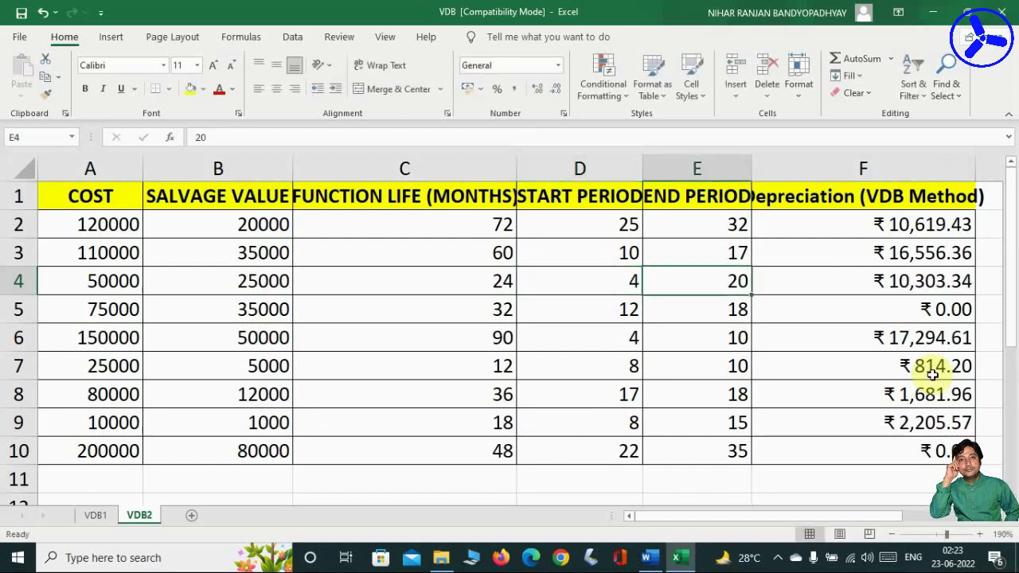
type("6")
key("Tab")
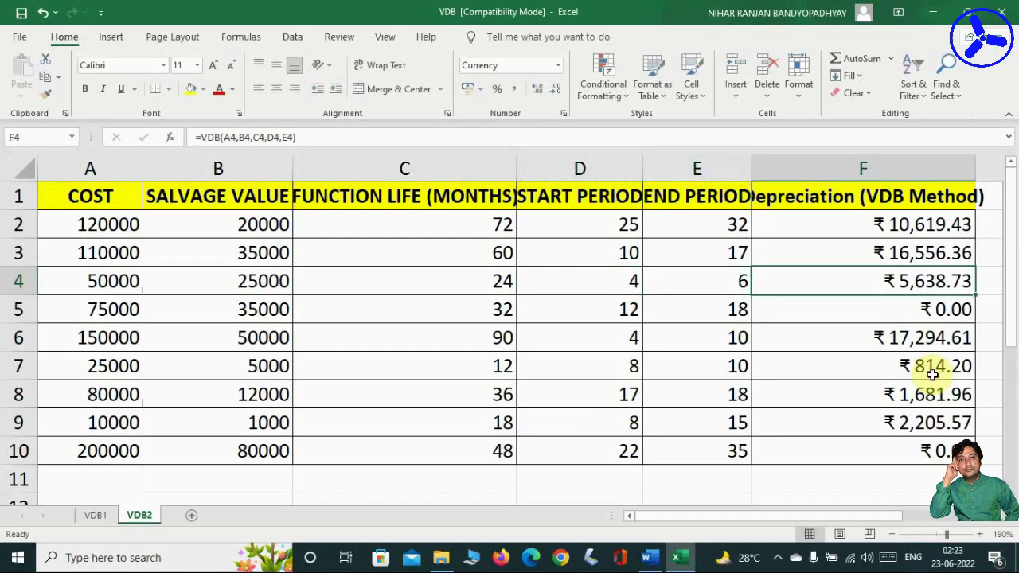
Set row 5's start and end periods to 2 and 4
left_click(605, 312)
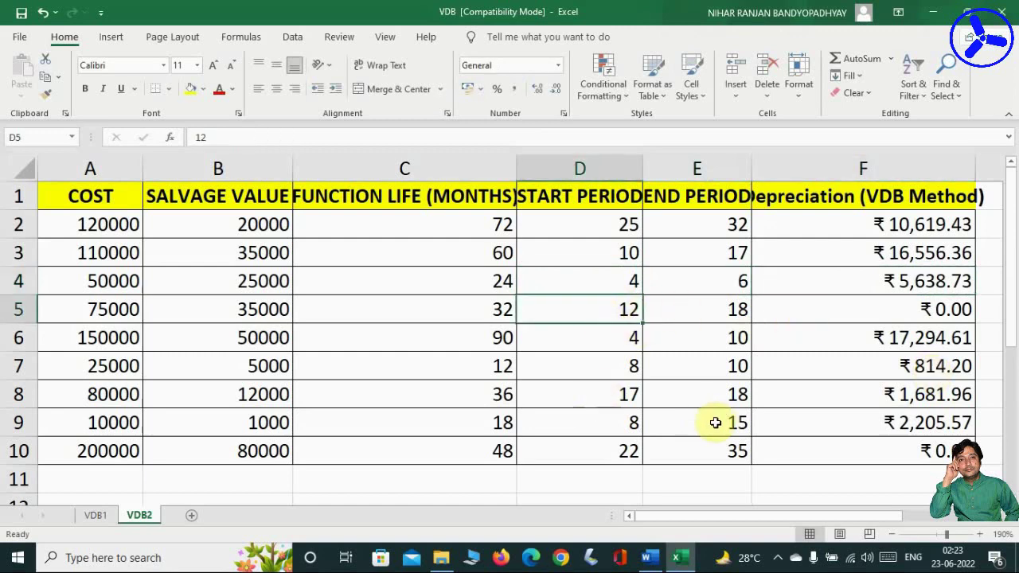
type("2")
key("Tab")
type("4")
key("Tab")
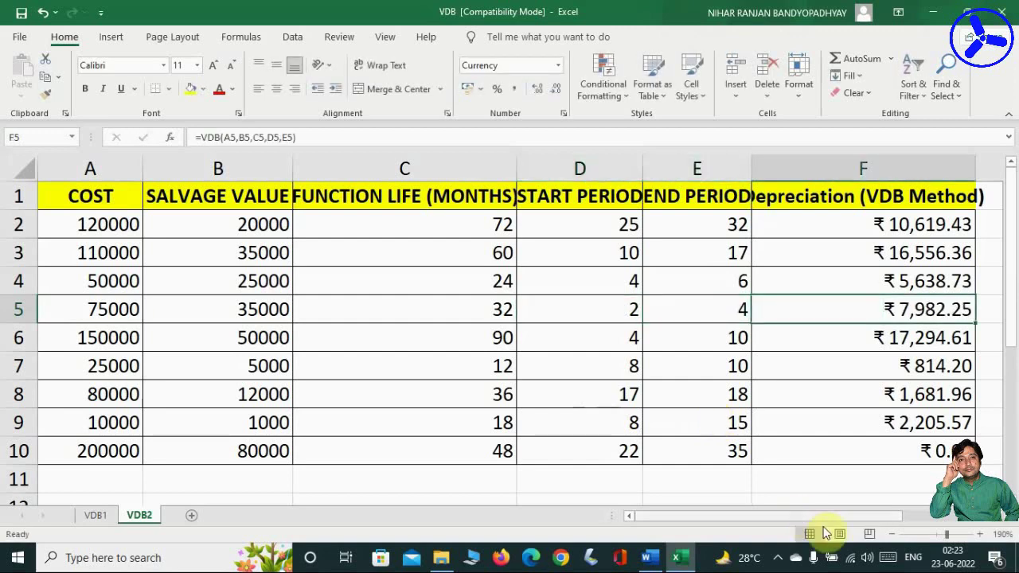
Set row 10's start and end periods to 14 and 16, then return to the Word VDB notes
left_click(628, 450)
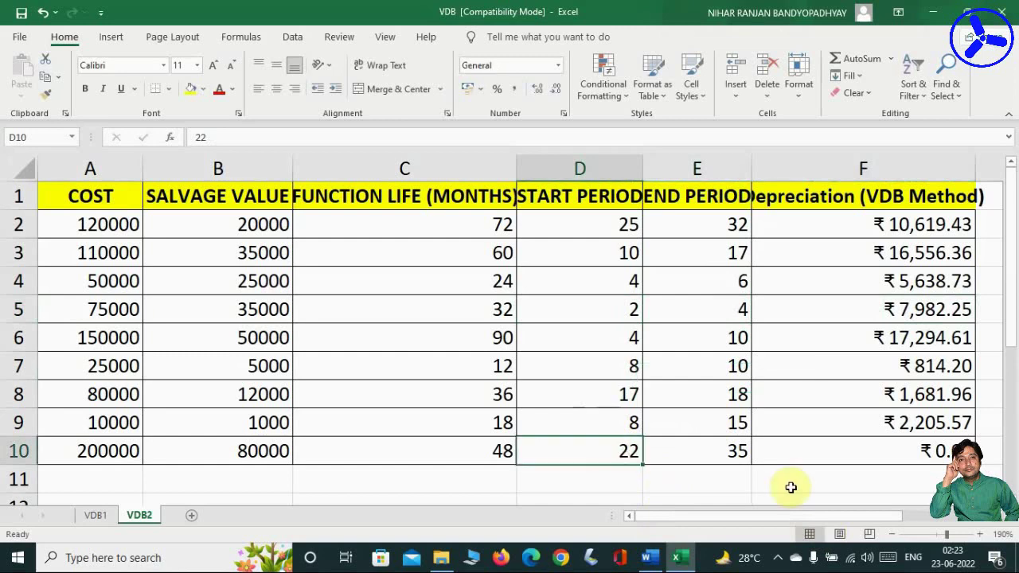
key("F2")
key("BackSpace")
key("BackSpace")
type("14")
key("Tab")
key("F2")
key("BackSpace")
key("BackSpace")
type("16")
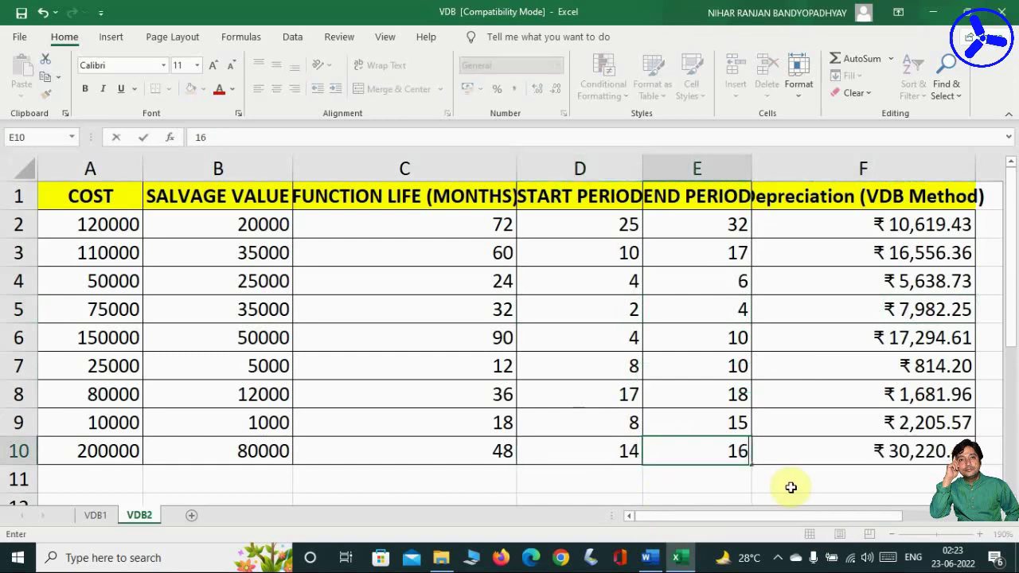
key("Tab")
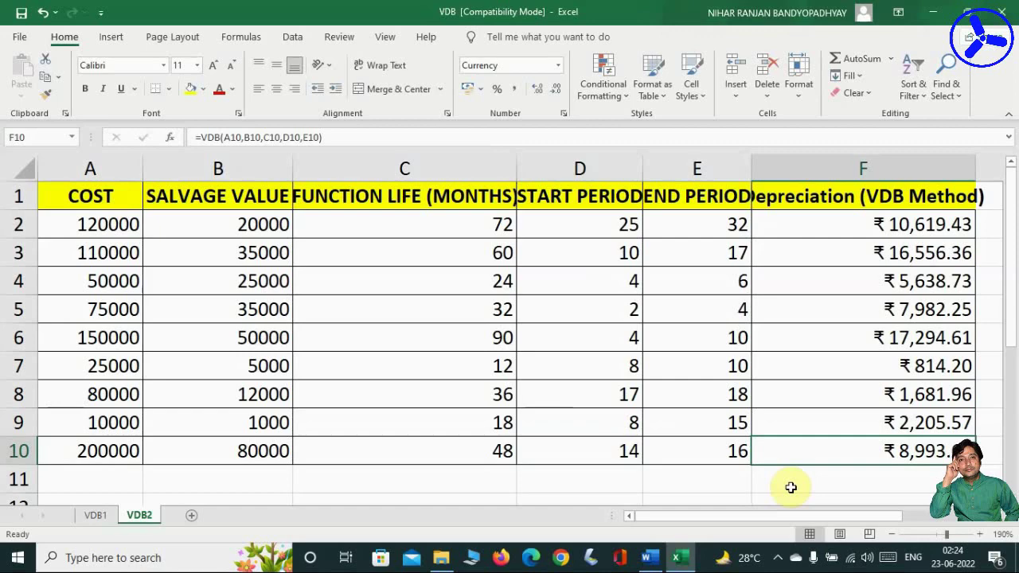
left_click(649, 557)
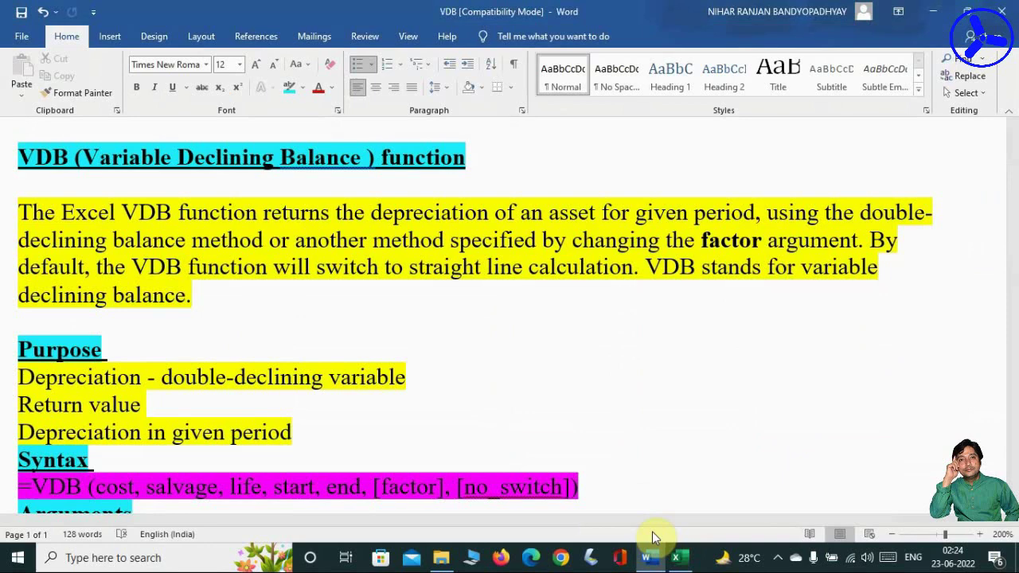